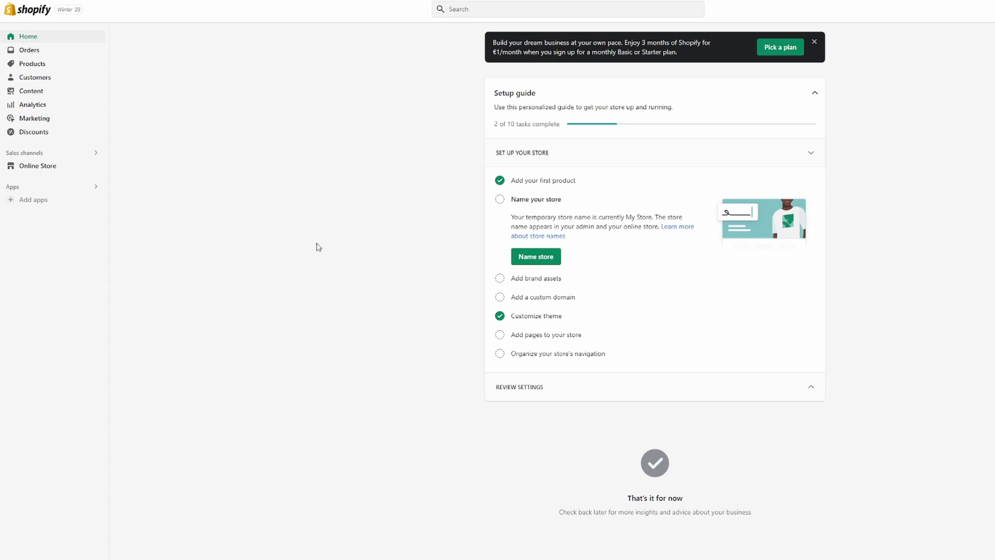
- Open the Shopify App Store from the store admin and search it for "bundle"
{"action": "left_click", "coordinate": [35, 65]}
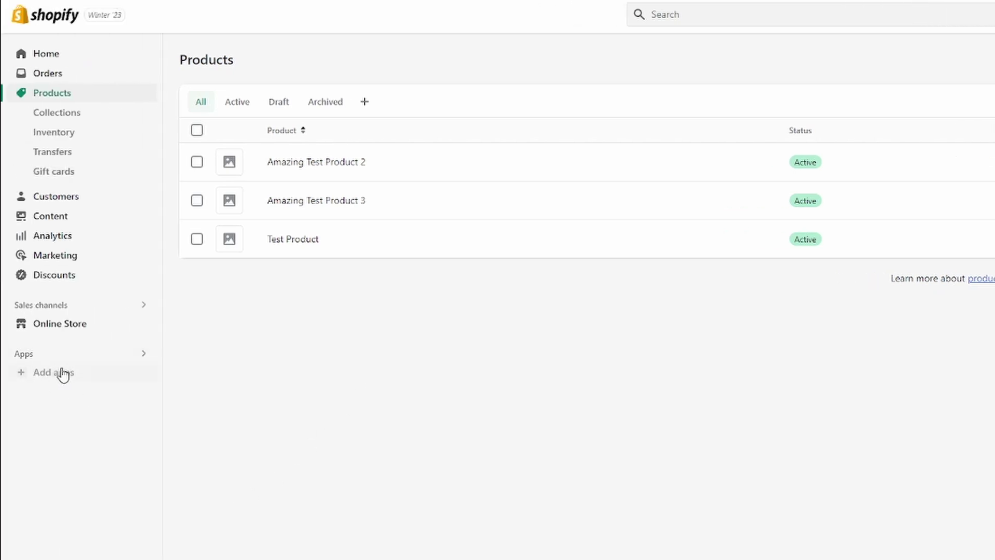
{"action": "left_click", "coordinate": [60, 384]}
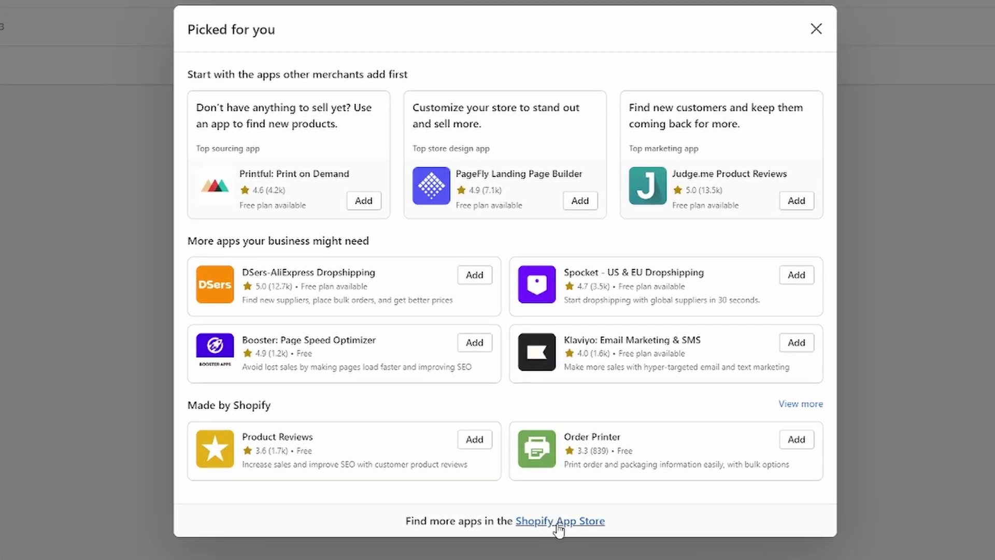
{"action": "left_click", "coordinate": [565, 522]}
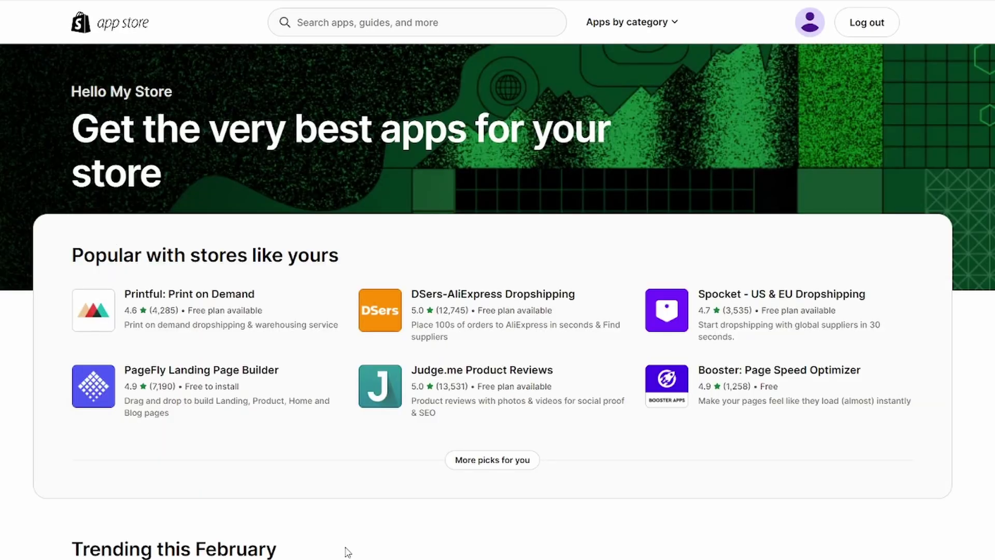
{"action": "left_click", "coordinate": [326, 19]}
{"action": "type", "text": "bundle"}
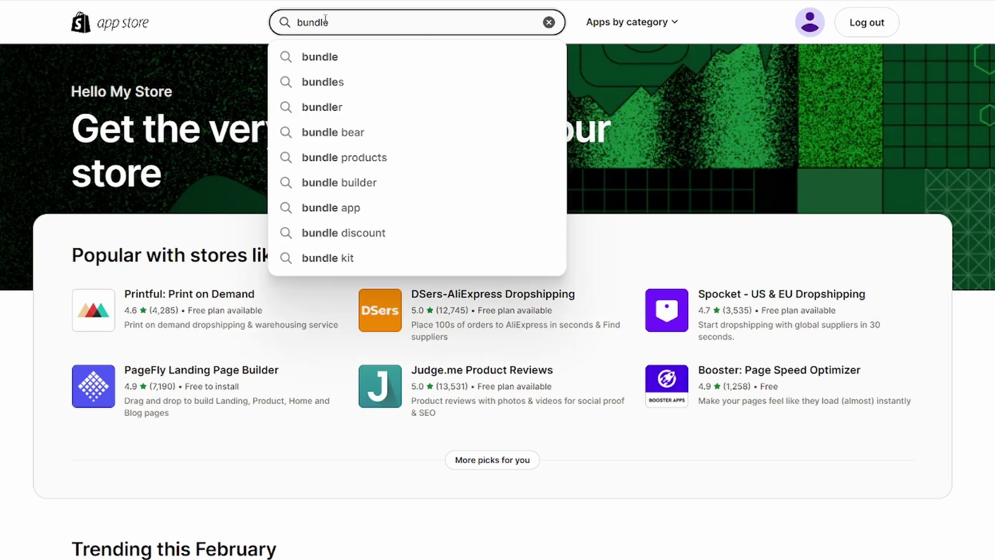
{"action": "key", "text": "Return"}
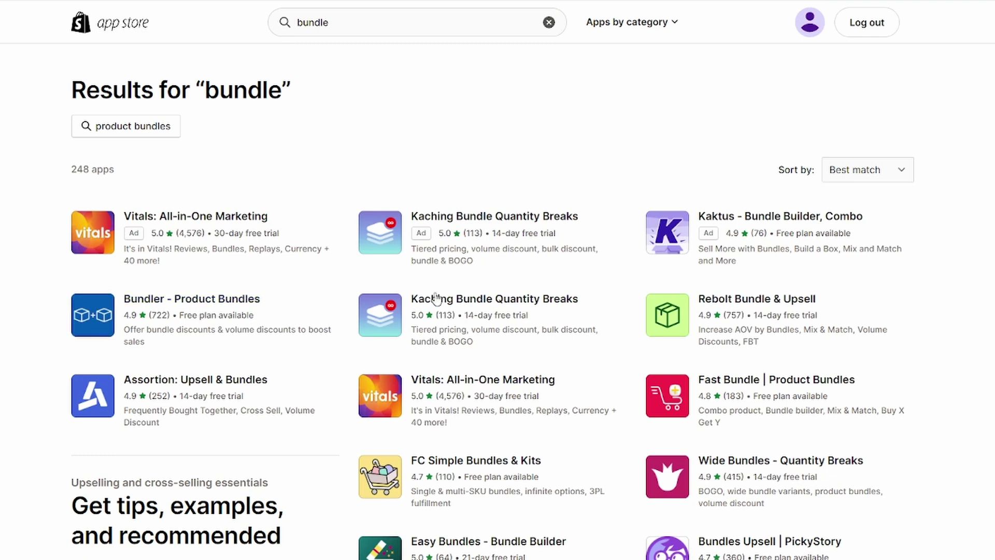
- Open the Bundler - Product Bundles listing from the search results and look over its description
{"action": "scroll", "coordinate": [801, 317], "scroll_direction": "down", "scroll_amount": 3}
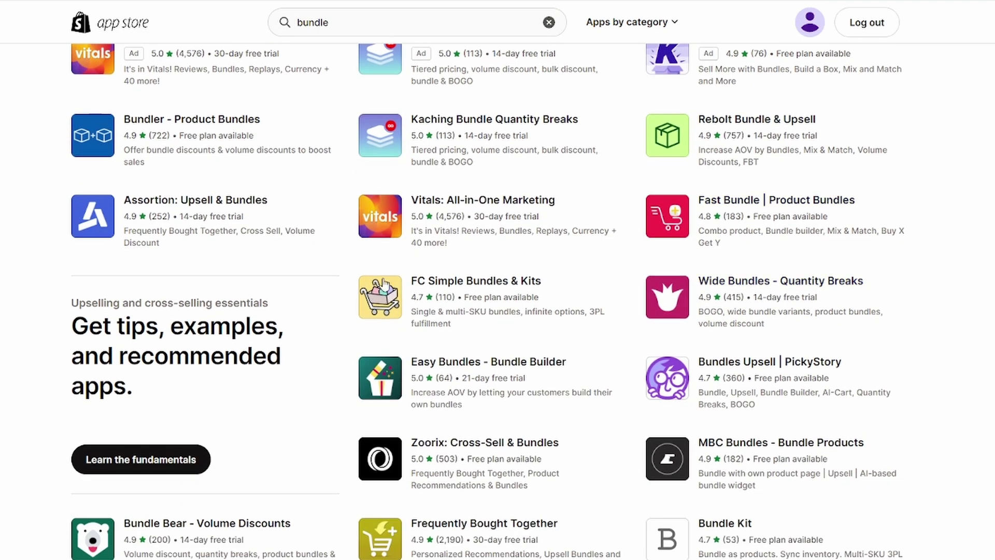
{"action": "scroll", "coordinate": [116, 341], "scroll_direction": "up", "scroll_amount": 3}
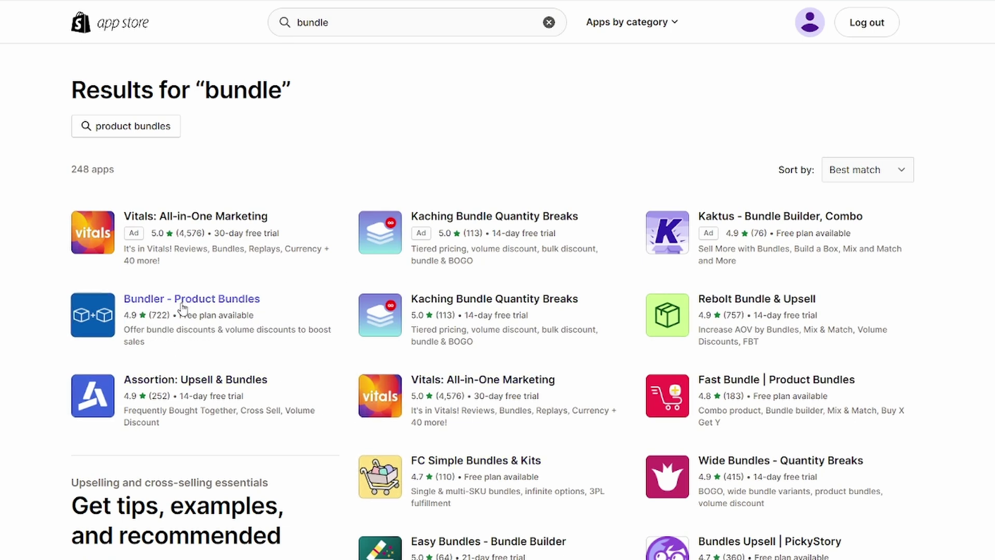
{"action": "left_click", "coordinate": [184, 305]}
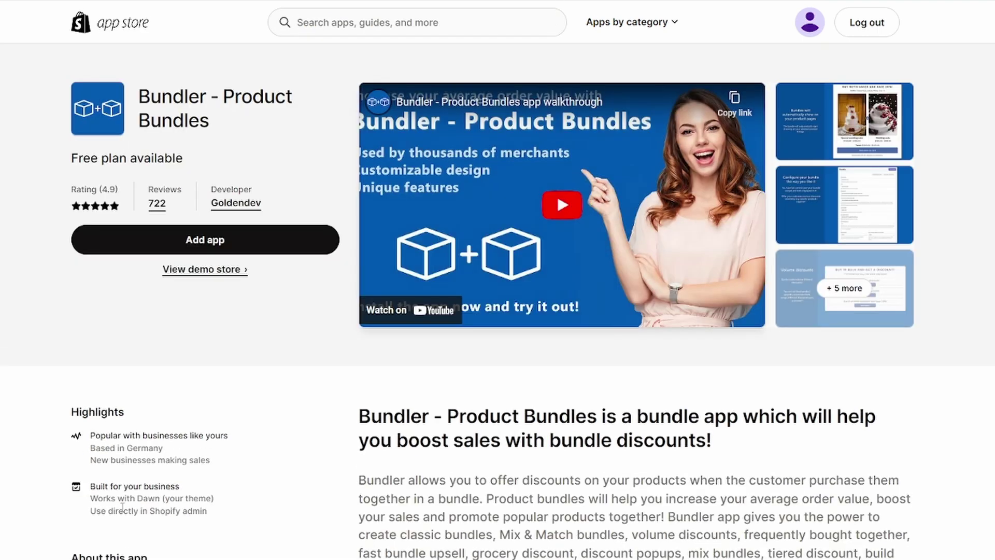
{"action": "scroll", "coordinate": [218, 390], "scroll_direction": "down", "scroll_amount": 5}
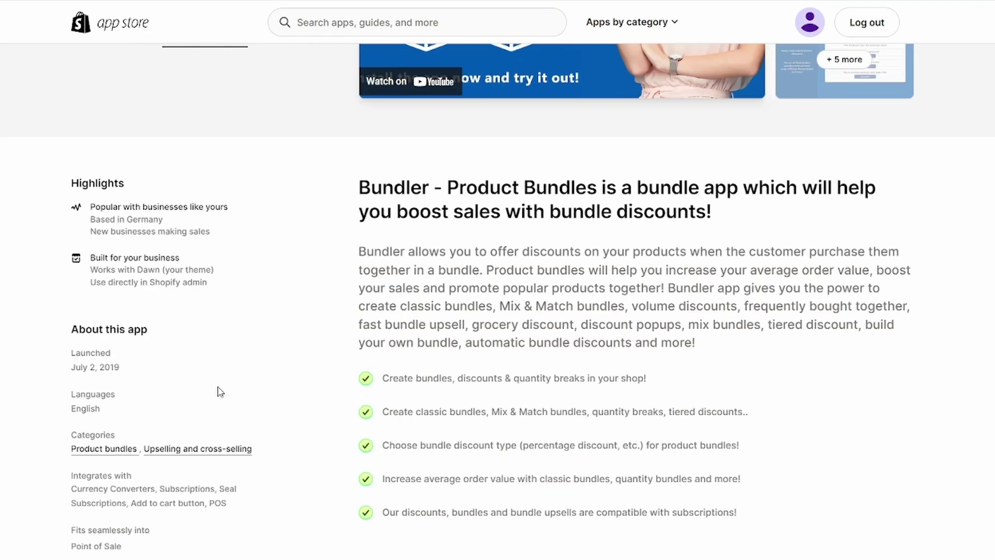
{"action": "scroll", "coordinate": [363, 353], "scroll_direction": "up", "scroll_amount": 5}
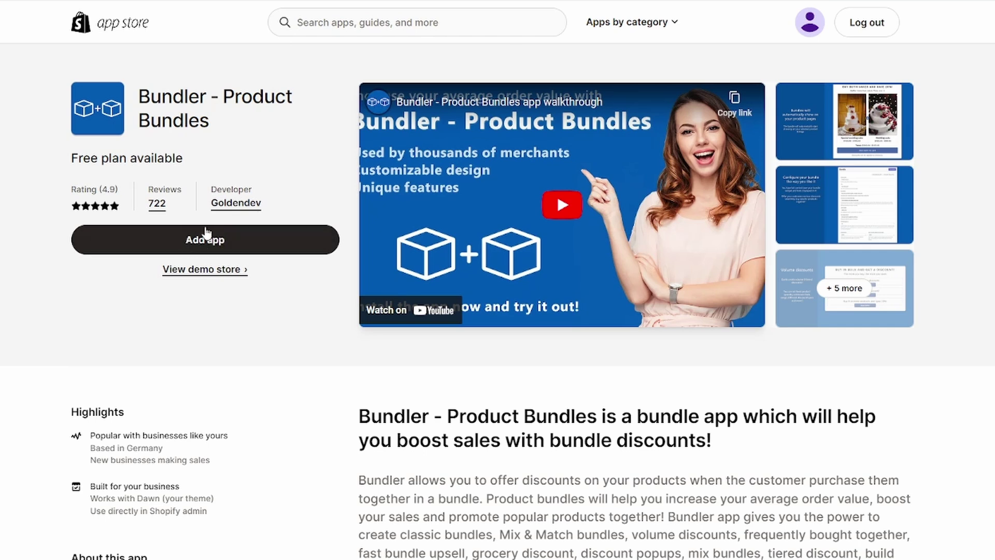
- Add the Bundler - Product Bundles app, reviewing its privacy and permission details before installing it on the store
{"action": "left_click", "coordinate": [205, 250]}
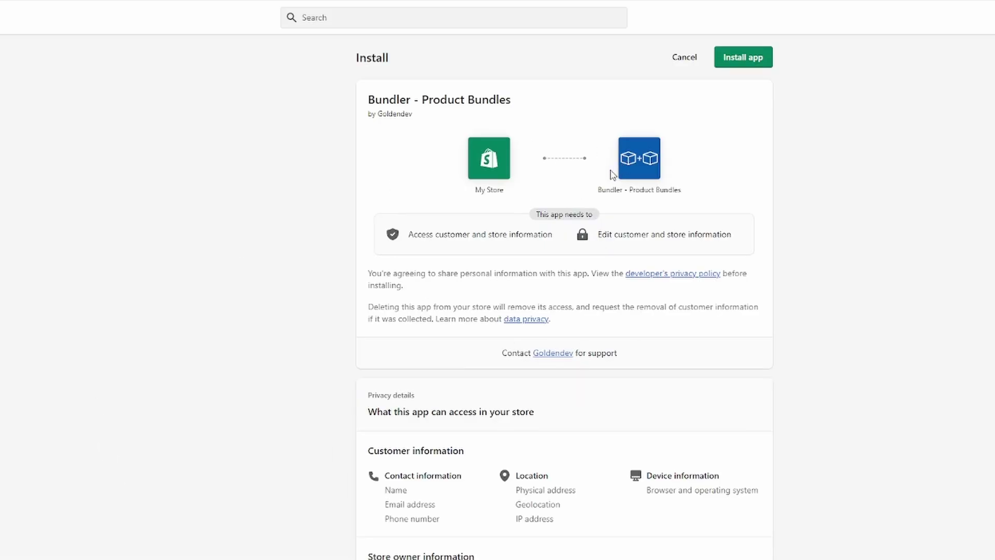
{"action": "scroll", "coordinate": [564, 438], "scroll_direction": "down", "scroll_amount": 5}
{"action": "scroll", "coordinate": [526, 448], "scroll_direction": "up", "scroll_amount": 5}
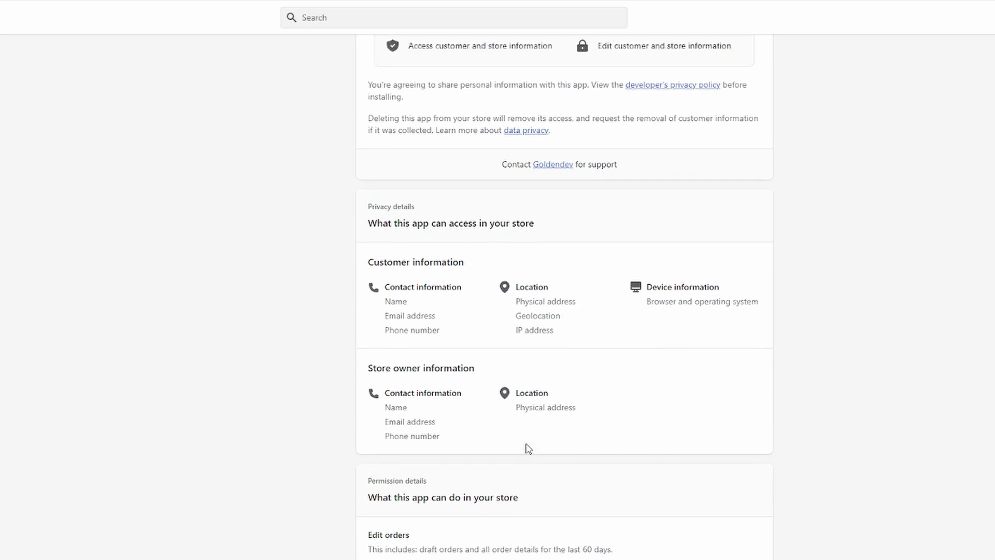
{"action": "scroll", "coordinate": [597, 457], "scroll_direction": "down", "scroll_amount": 4}
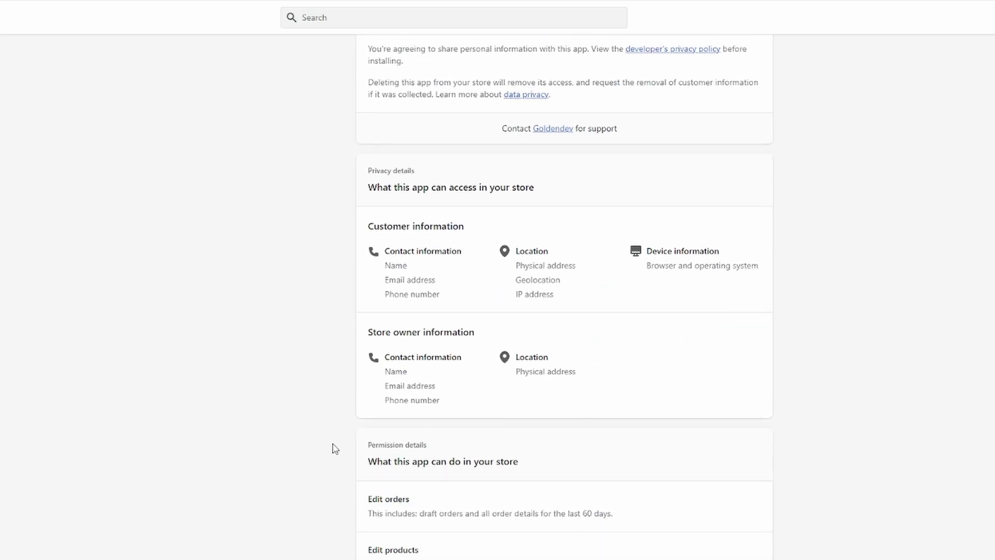
{"action": "left_click_drag", "start_coordinate": [378, 444], "coordinate": [502, 559]}
{"action": "left_click", "coordinate": [584, 524]}
{"action": "scroll", "coordinate": [683, 308], "scroll_direction": "up", "scroll_amount": 4}
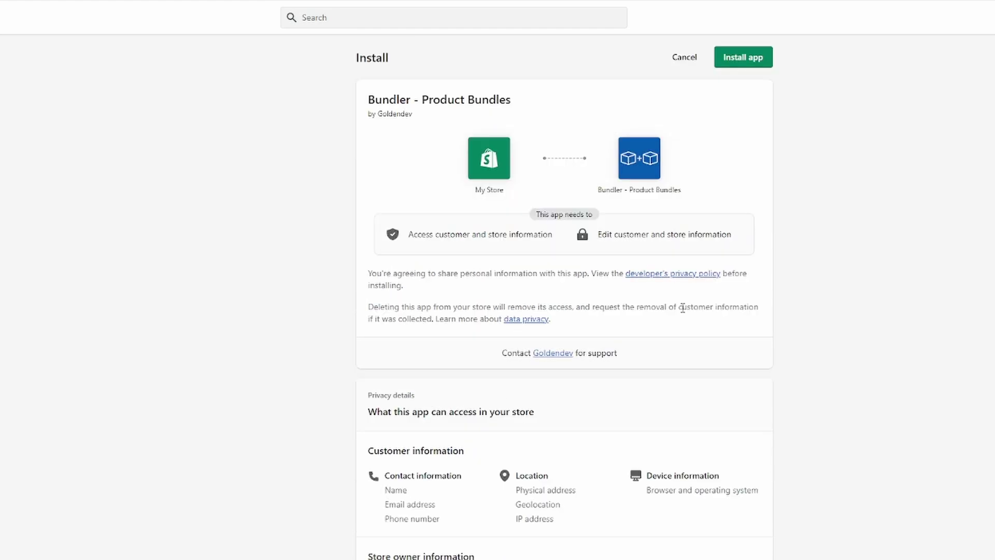
{"action": "left_click", "coordinate": [756, 66]}
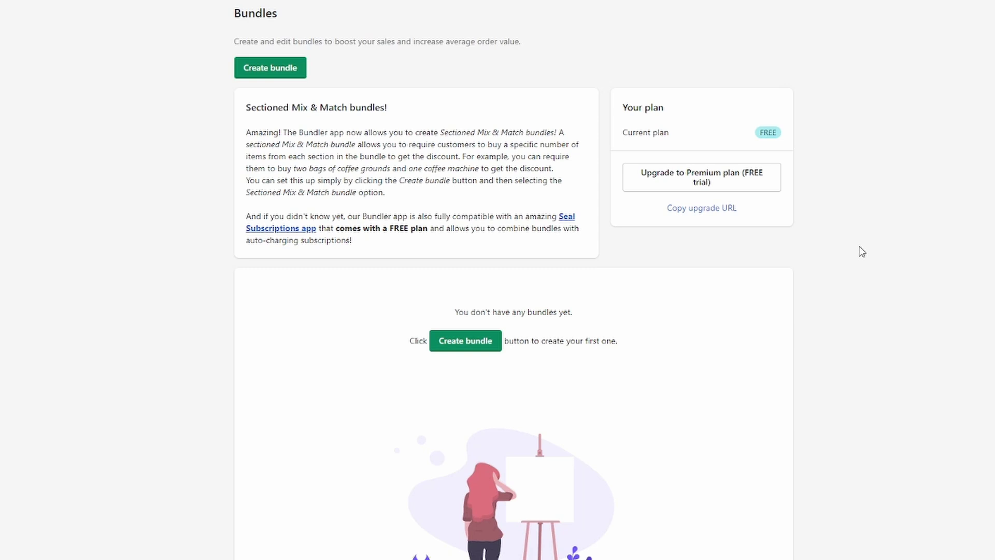
- Create a new bundle using the Classic bundle preset
{"action": "left_click", "coordinate": [269, 68]}
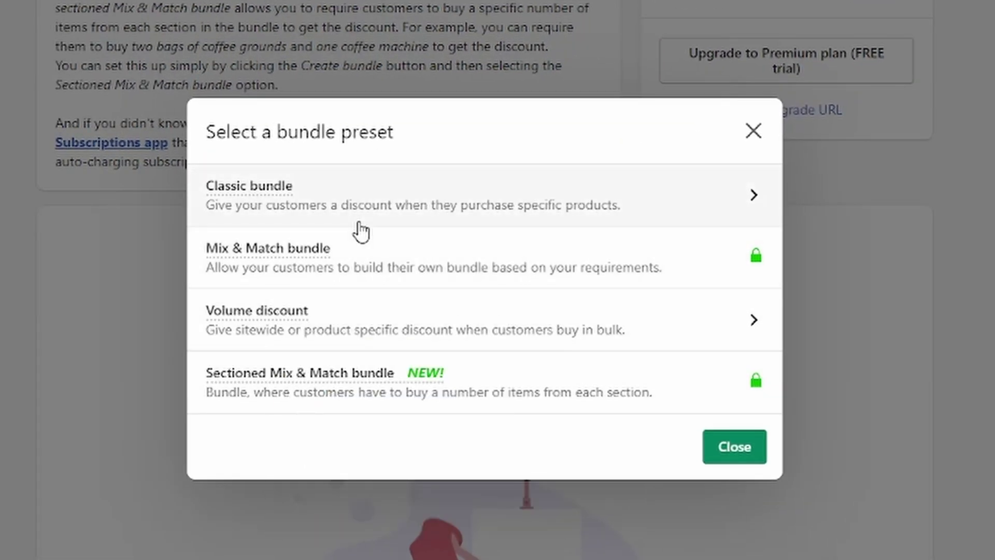
{"action": "mouse_move", "coordinate": [275, 193]}
{"action": "left_click", "coordinate": [374, 208]}
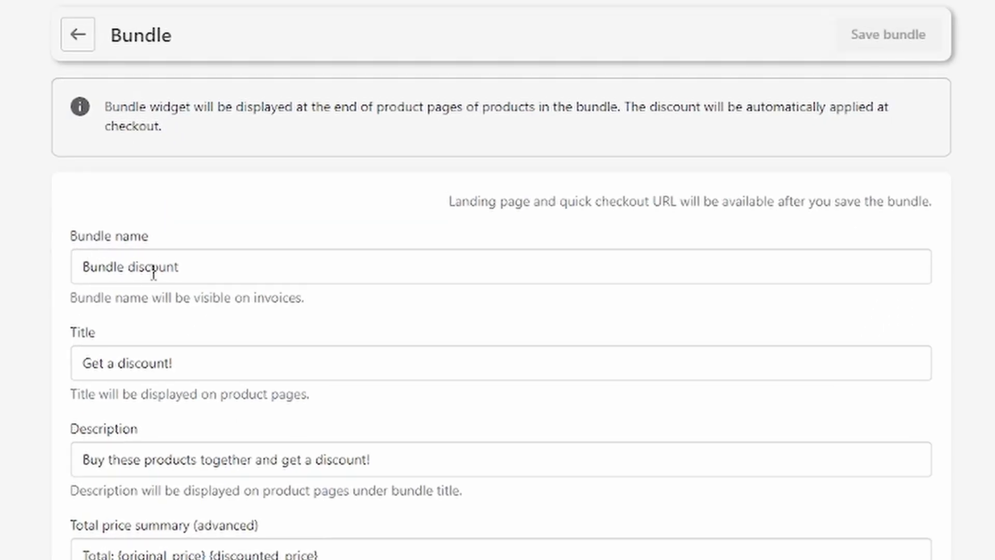
- Set the bundle name to "Example Bundle"
{"action": "left_click", "coordinate": [135, 266]}
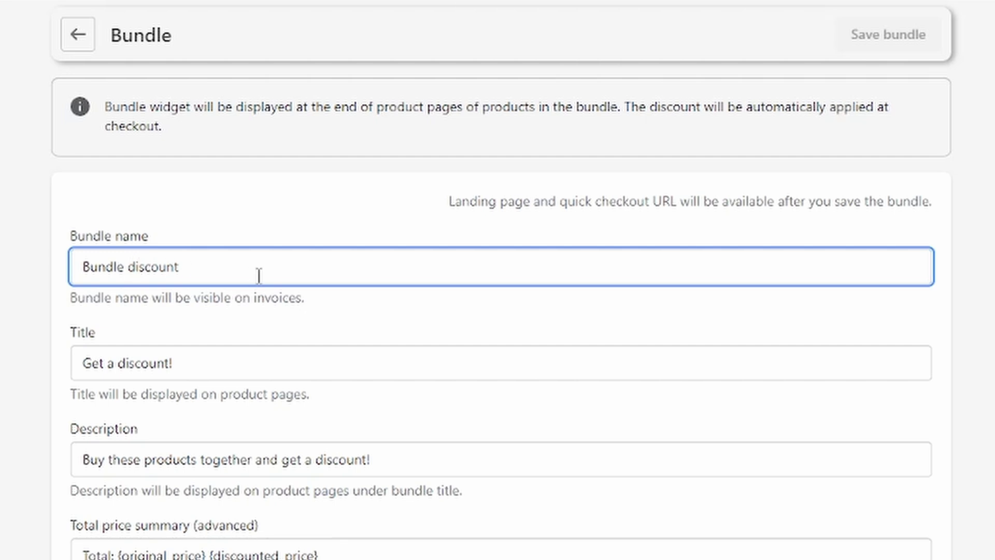
{"action": "left_click_drag", "start_coordinate": [295, 269], "coordinate": [53, 285]}
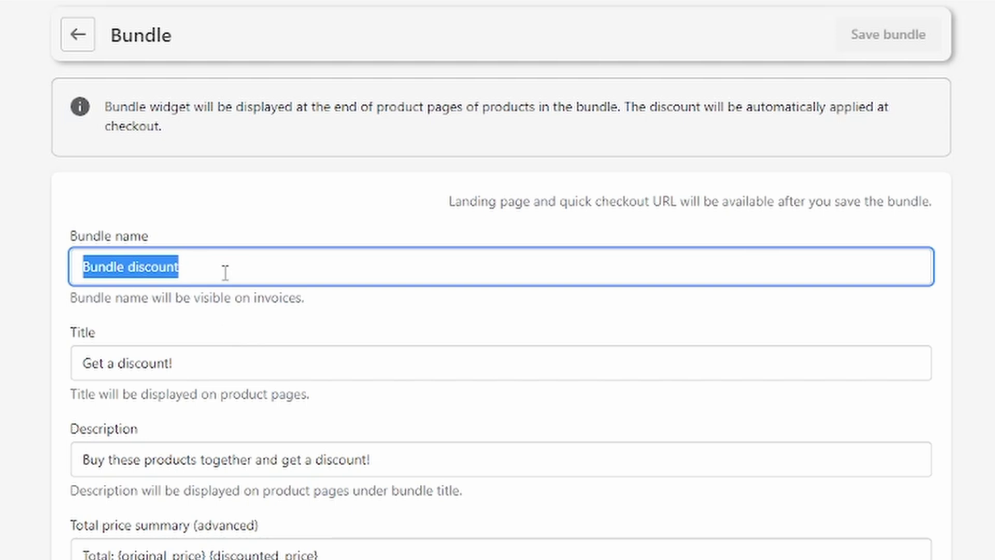
{"action": "type", "text": "Example "}
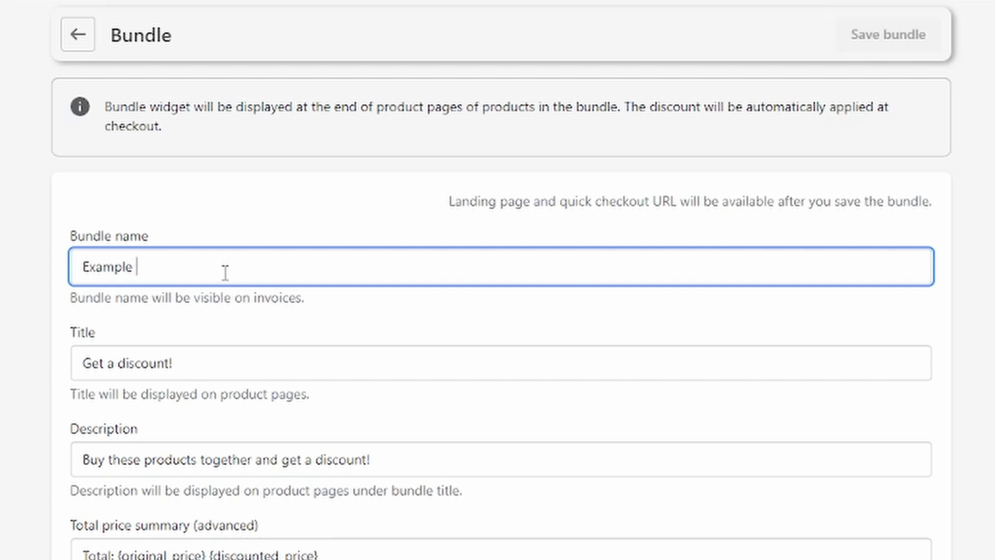
{"action": "type", "text": "Bundle"}
- Change the bundle's title to "Get a discount by purchasing in Bundles!"
{"action": "left_click", "coordinate": [73, 348]}
{"action": "scroll", "coordinate": [52, 352], "scroll_direction": "down", "scroll_amount": 4}
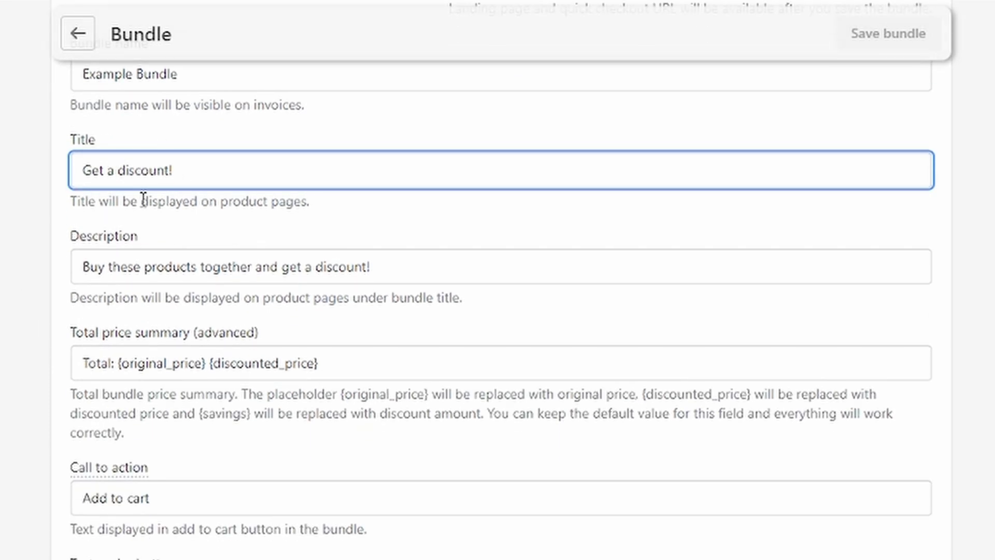
{"action": "triple_click", "coordinate": [226, 168]}
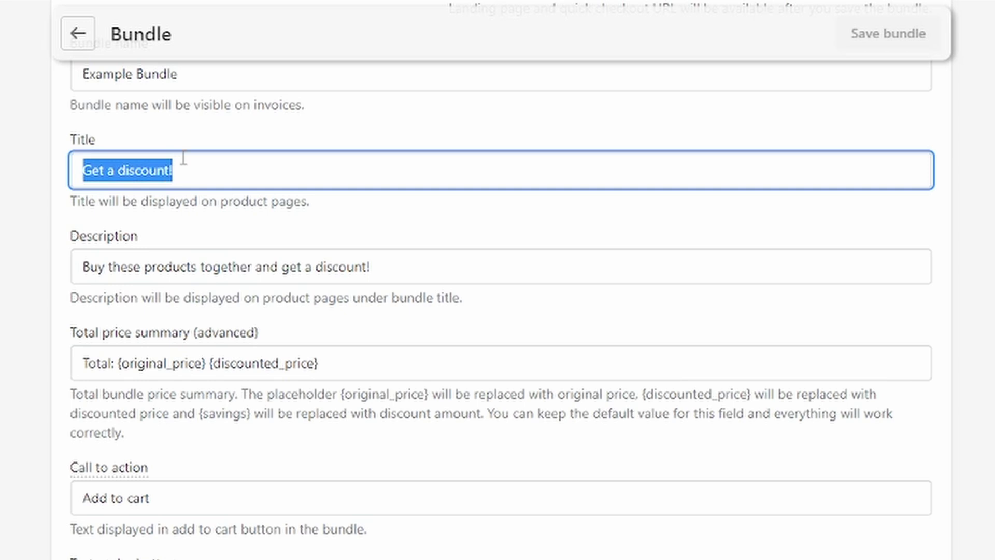
{"action": "left_click", "coordinate": [170, 168]}
{"action": "type", "text": "by"}
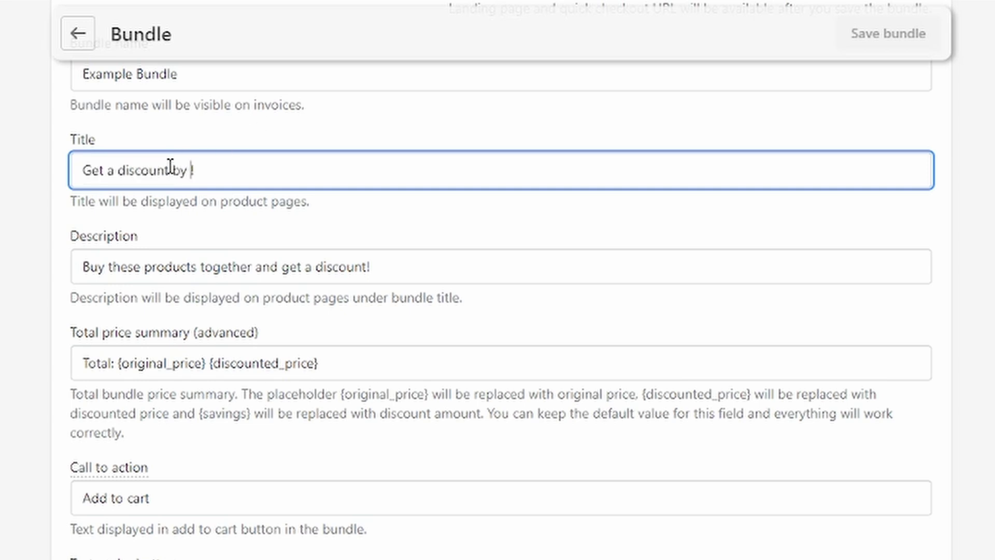
{"action": "type", "text": " purchasin"}
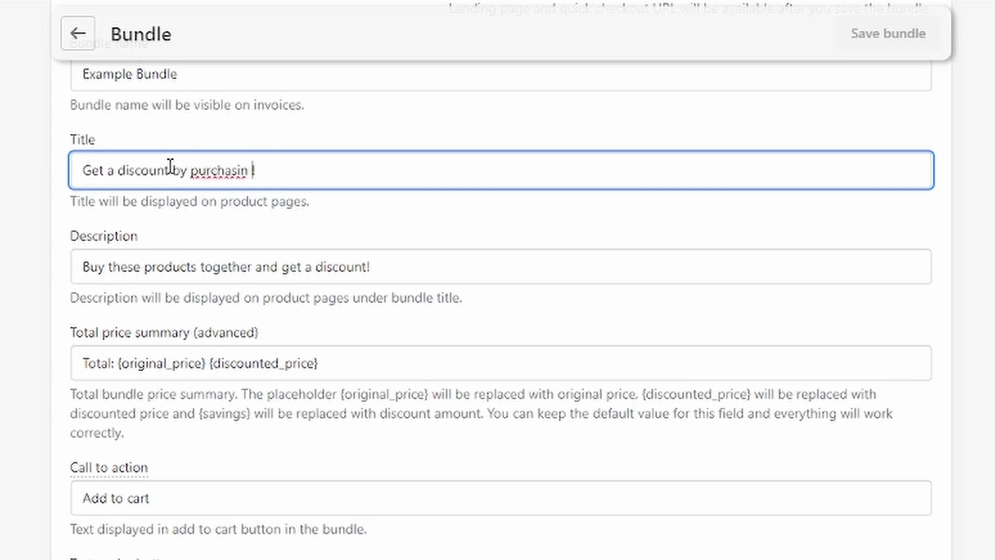
{"action": "key", "text": "BackSpace"}
{"action": "type", "text": "g in Bu"}
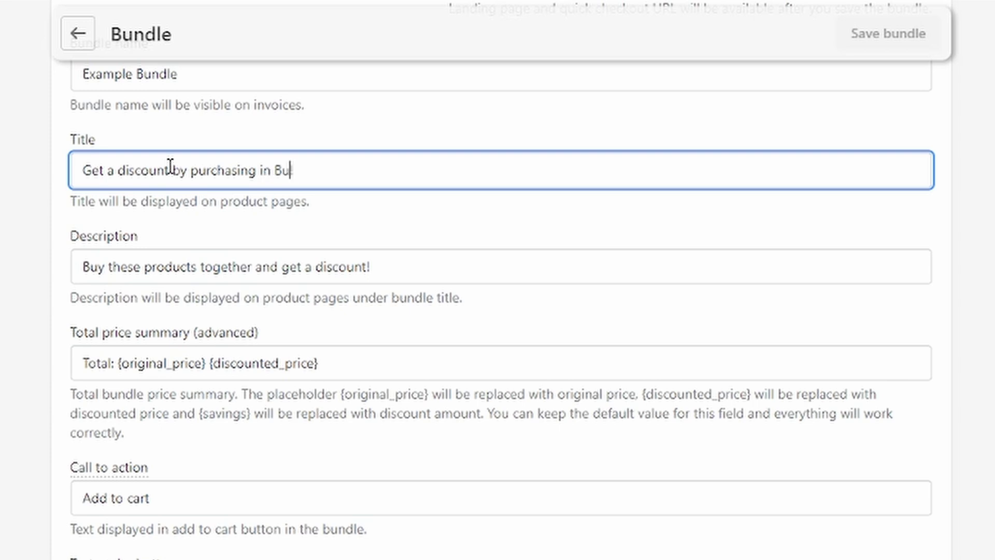
{"action": "type", "text": "ndeles"}
{"action": "type", "text": "les"}
- Review the bundle's description, total price summary, call to action, text under button and priority sequence settings
{"action": "left_click_drag", "start_coordinate": [77, 303], "coordinate": [484, 296]}
{"action": "left_click", "coordinate": [484, 299]}
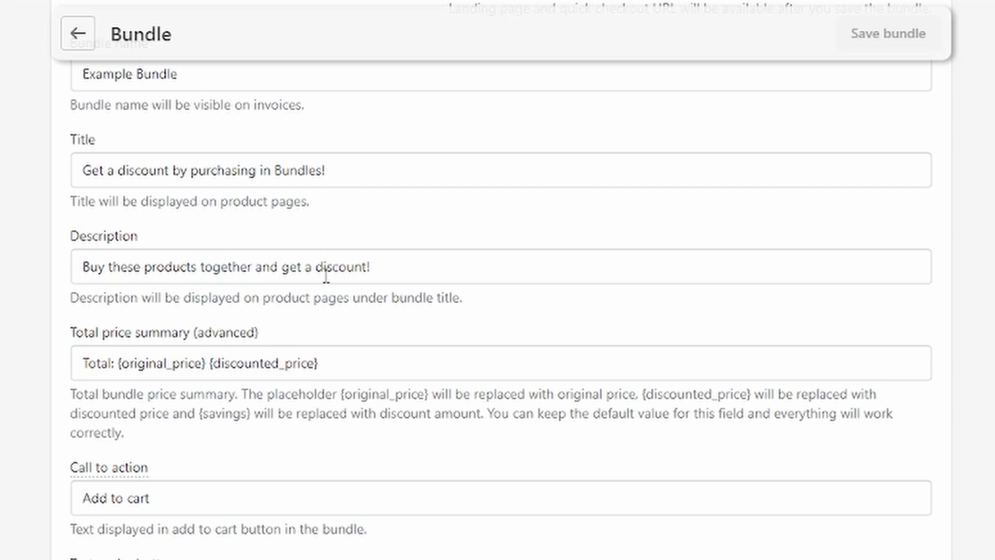
{"action": "scroll", "coordinate": [507, 266], "scroll_direction": "down", "scroll_amount": 2}
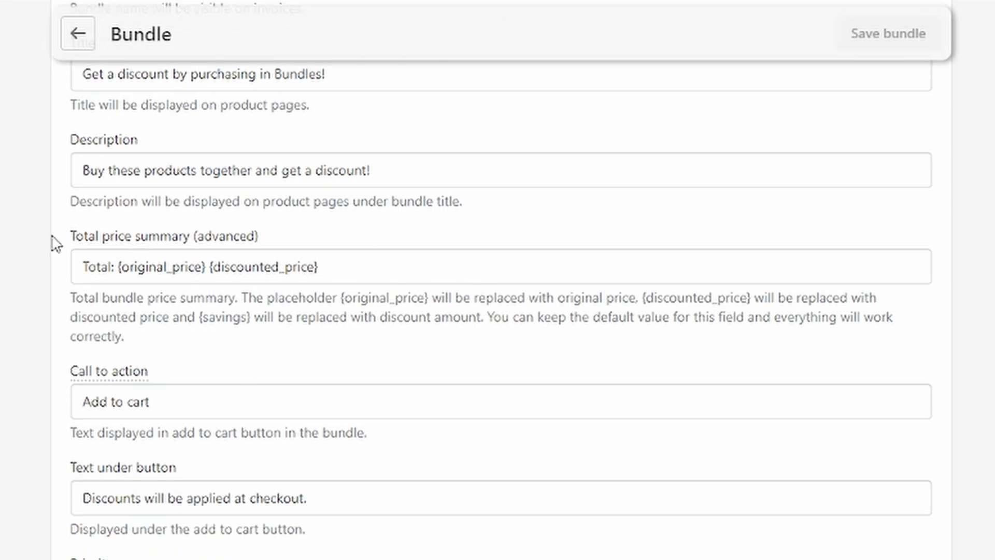
{"action": "left_click_drag", "start_coordinate": [72, 239], "coordinate": [220, 244]}
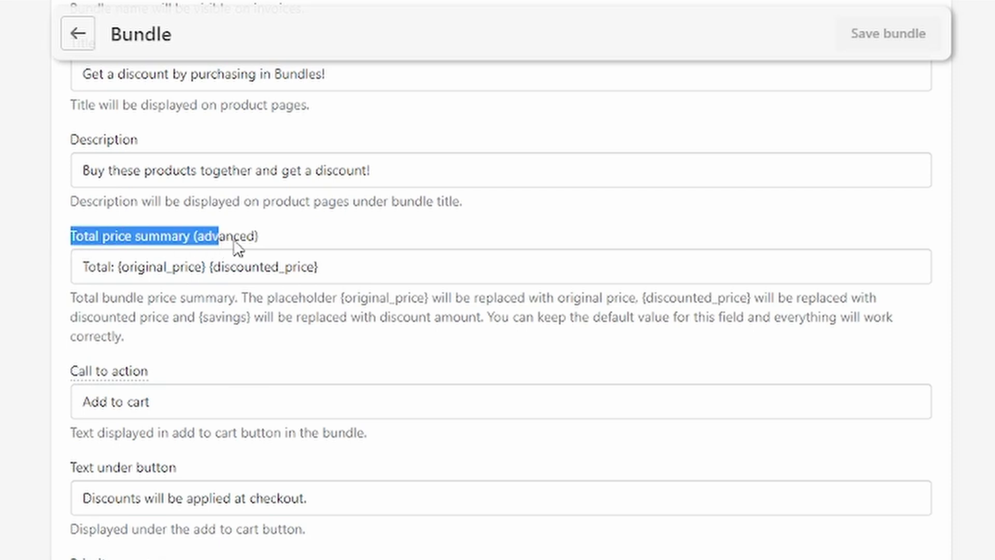
{"action": "left_click", "coordinate": [340, 266]}
{"action": "left_click", "coordinate": [205, 316]}
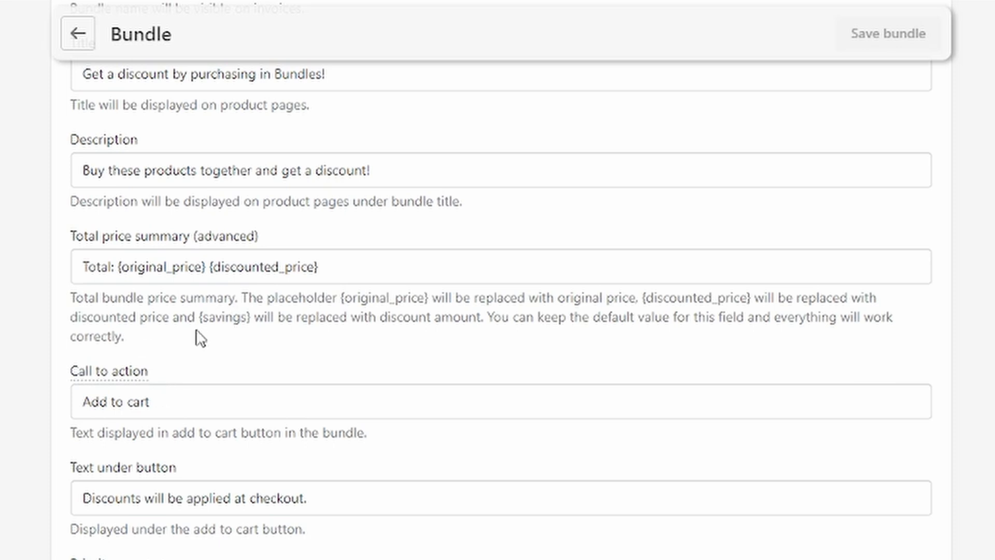
{"action": "scroll", "coordinate": [278, 314], "scroll_direction": "down", "scroll_amount": 1}
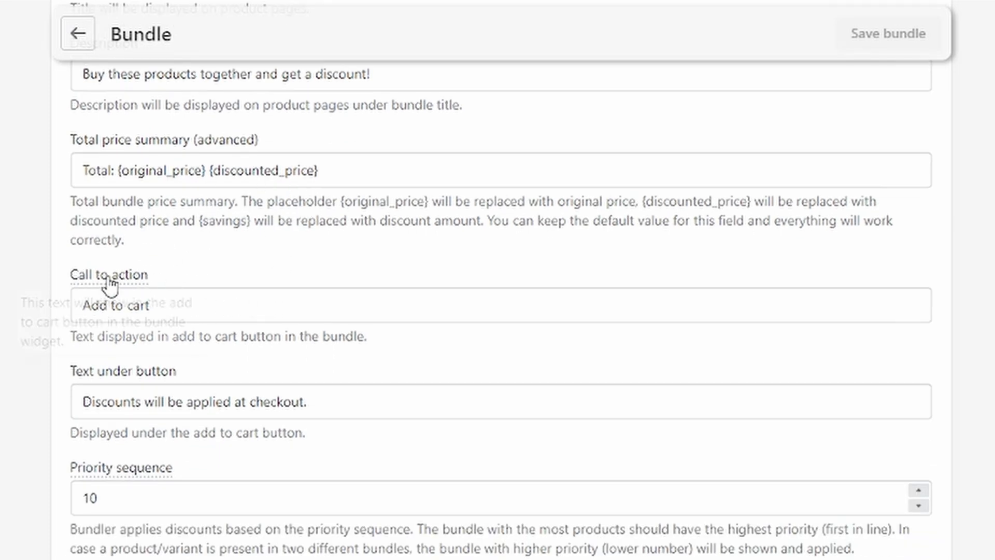
{"action": "left_click", "coordinate": [190, 307]}
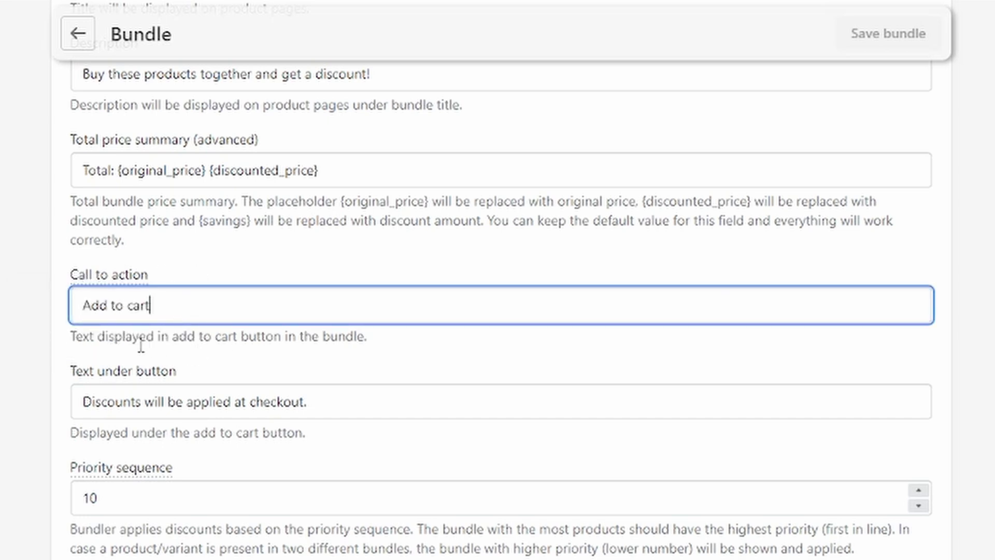
{"action": "left_click_drag", "start_coordinate": [71, 336], "coordinate": [375, 340]}
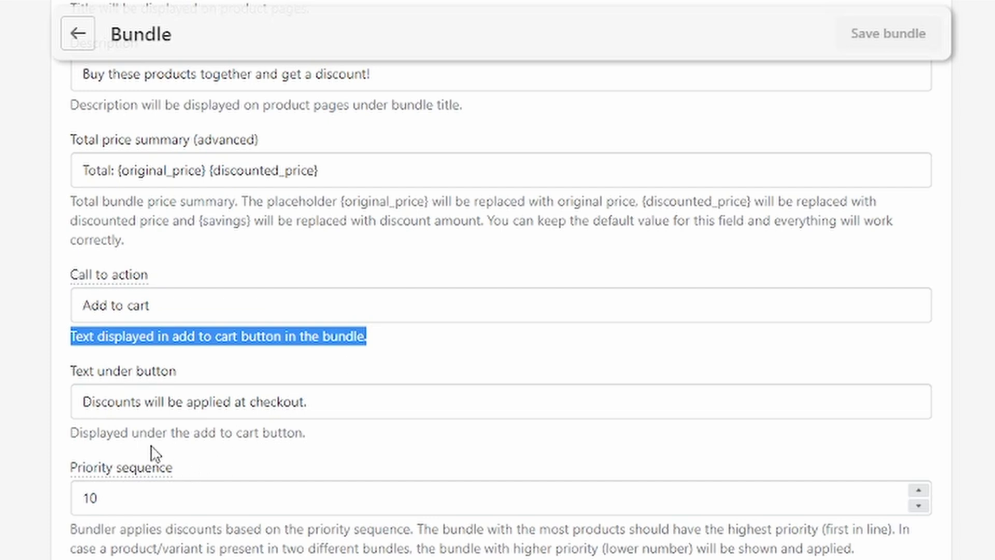
{"action": "scroll", "coordinate": [103, 434], "scroll_direction": "down", "scroll_amount": 2}
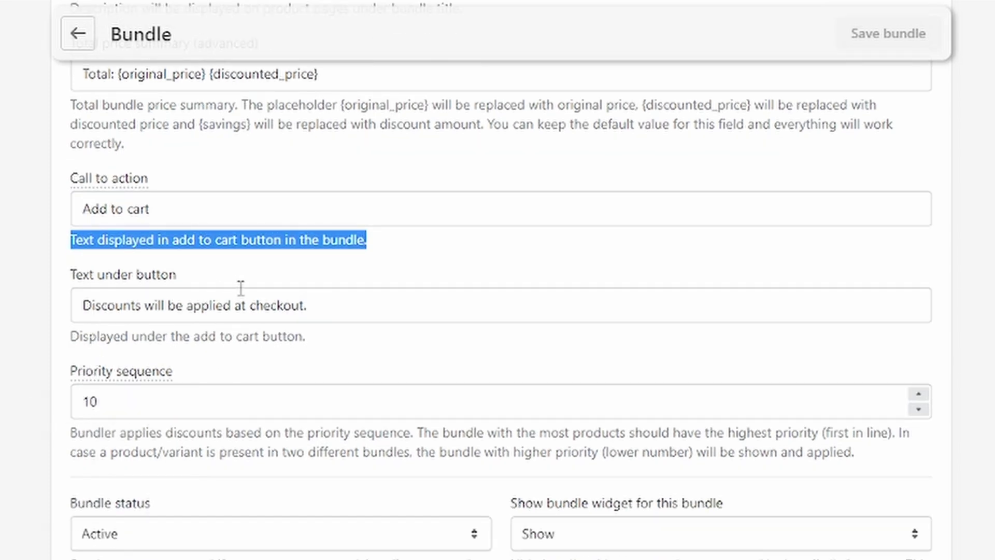
{"action": "left_click", "coordinate": [182, 330]}
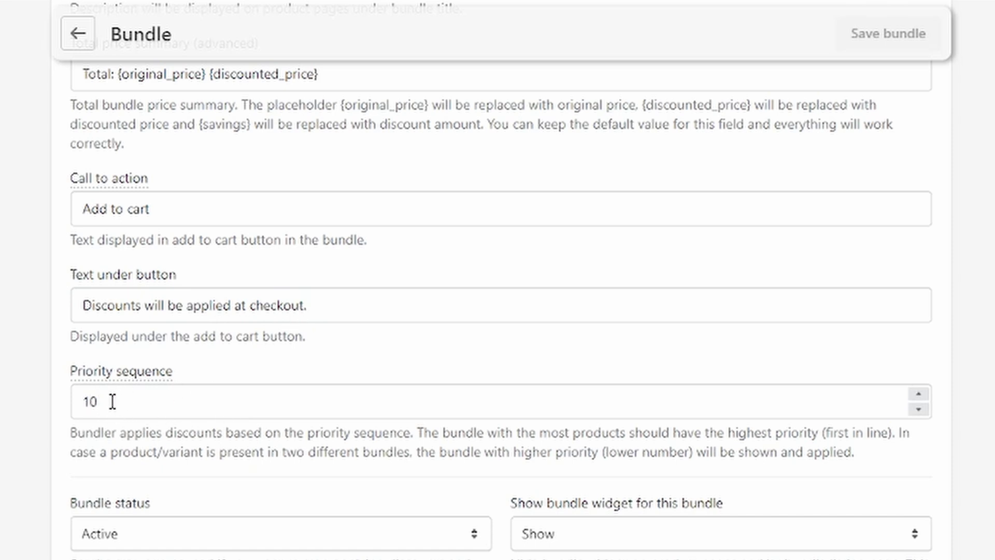
{"action": "left_click", "coordinate": [135, 400]}
{"action": "left_click", "coordinate": [112, 446]}
{"action": "left_click", "coordinate": [136, 402]}
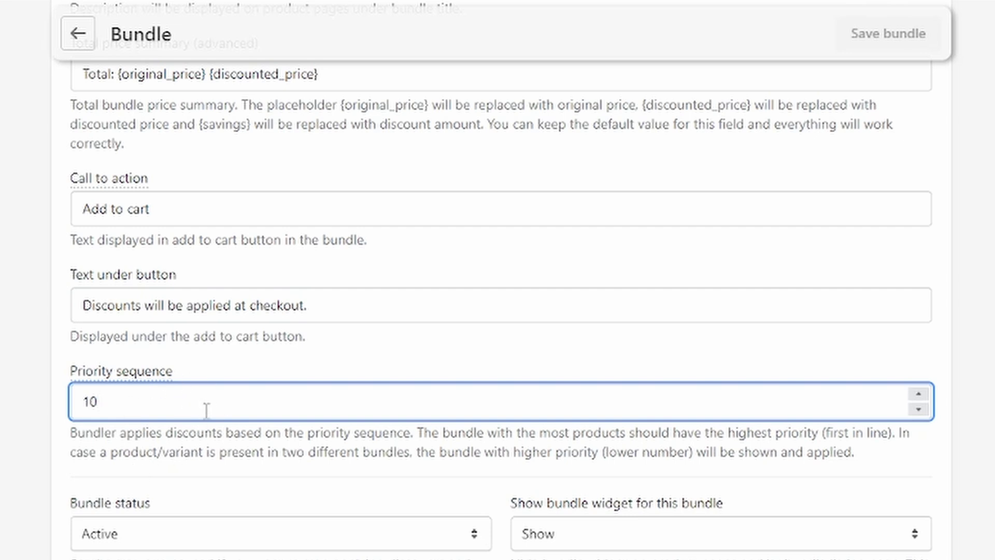
- Review the bundle's priority sequence, status, widget visibility, customer tags, scheduling, colors and percentage discount settings
{"action": "mouse_move", "coordinate": [120, 373]}
{"action": "scroll", "coordinate": [420, 358], "scroll_direction": "down", "scroll_amount": 3}
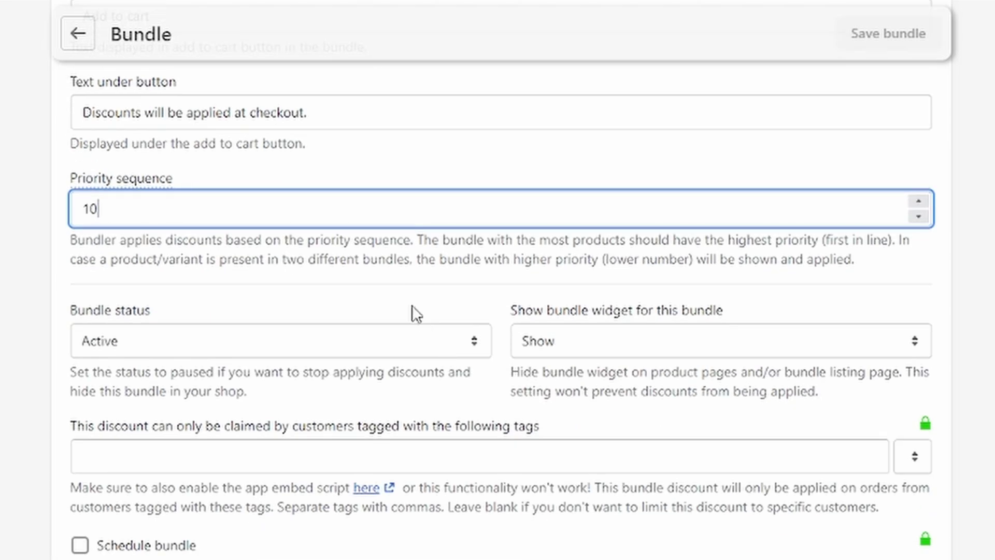
{"action": "left_click", "coordinate": [374, 266]}
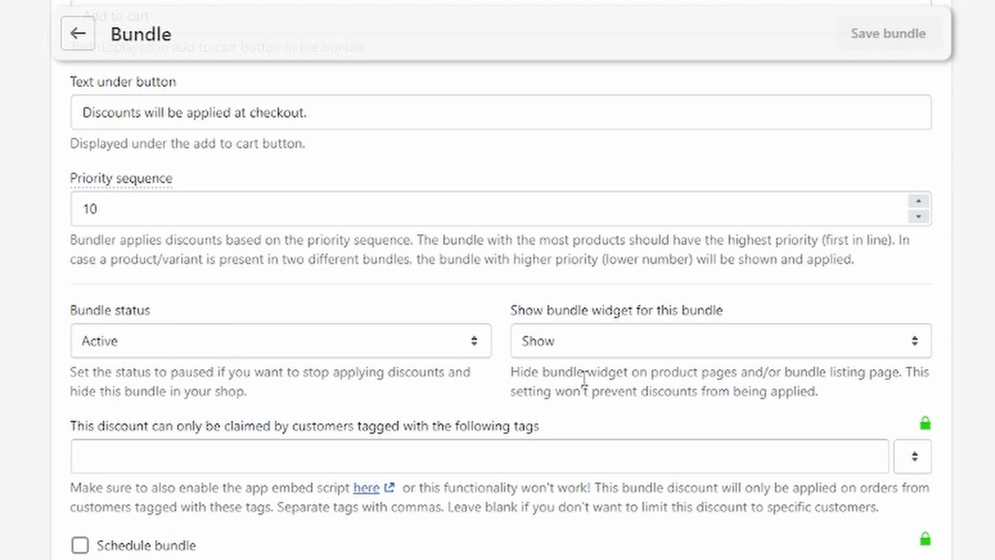
{"action": "scroll", "coordinate": [562, 356], "scroll_direction": "down", "scroll_amount": 3}
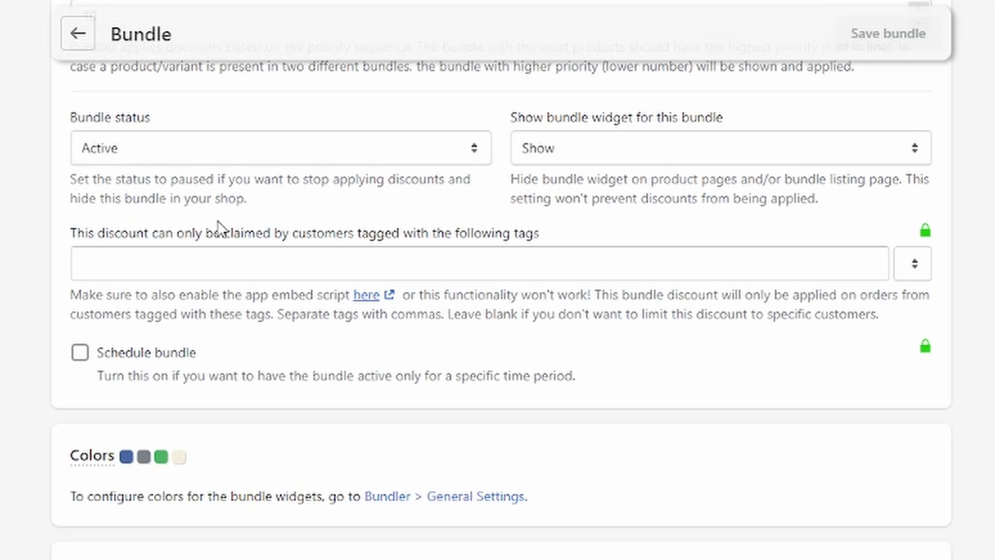
{"action": "scroll", "coordinate": [371, 292], "scroll_direction": "down", "scroll_amount": 5}
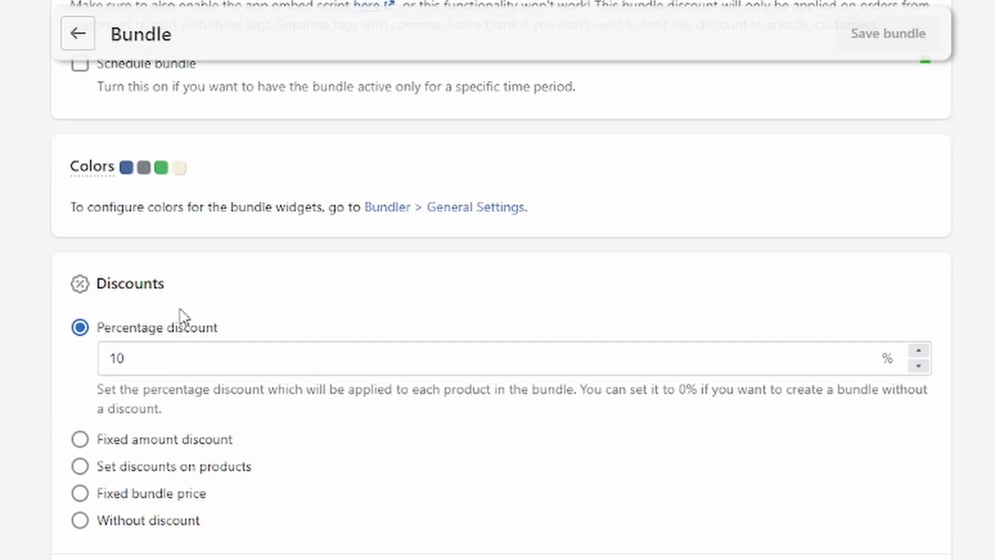
{"action": "scroll", "coordinate": [105, 275], "scroll_direction": "down", "scroll_amount": 3}
{"action": "left_click_drag", "start_coordinate": [99, 127], "coordinate": [181, 136]}
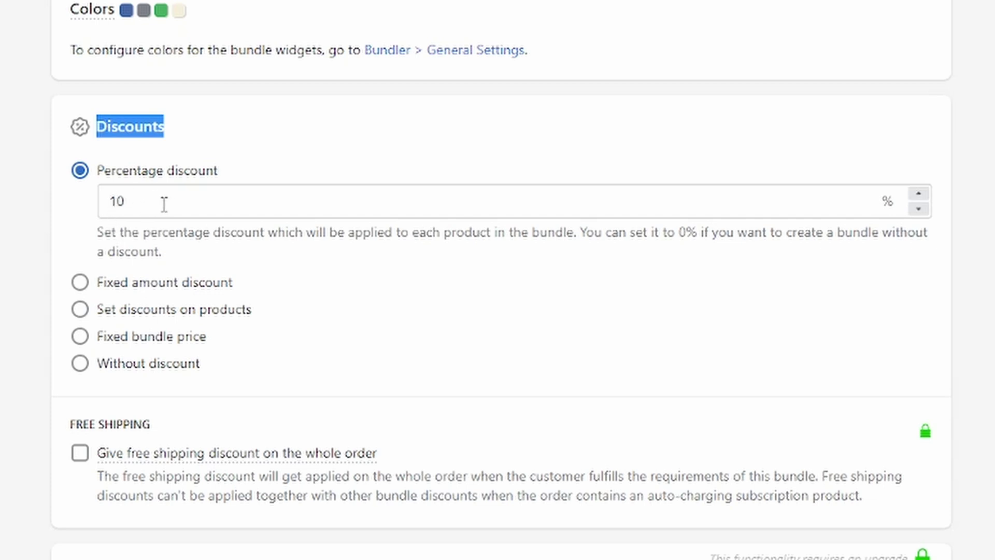
{"action": "left_click_drag", "start_coordinate": [105, 171], "coordinate": [249, 185]}
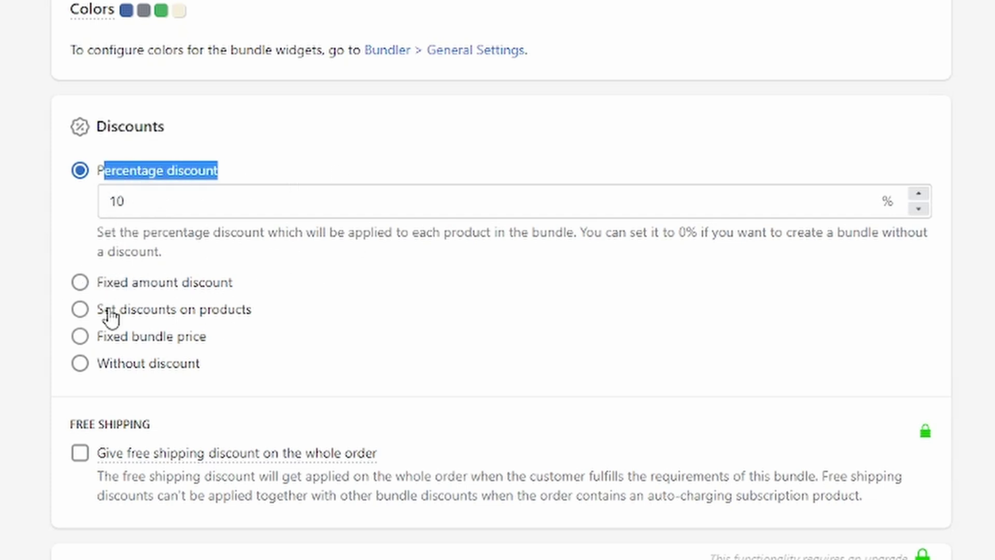
- Try the fixed amount, per-product, fixed bundle price and without-discount options for the bundle
{"action": "left_click", "coordinate": [174, 284]}
{"action": "left_click", "coordinate": [120, 225]}
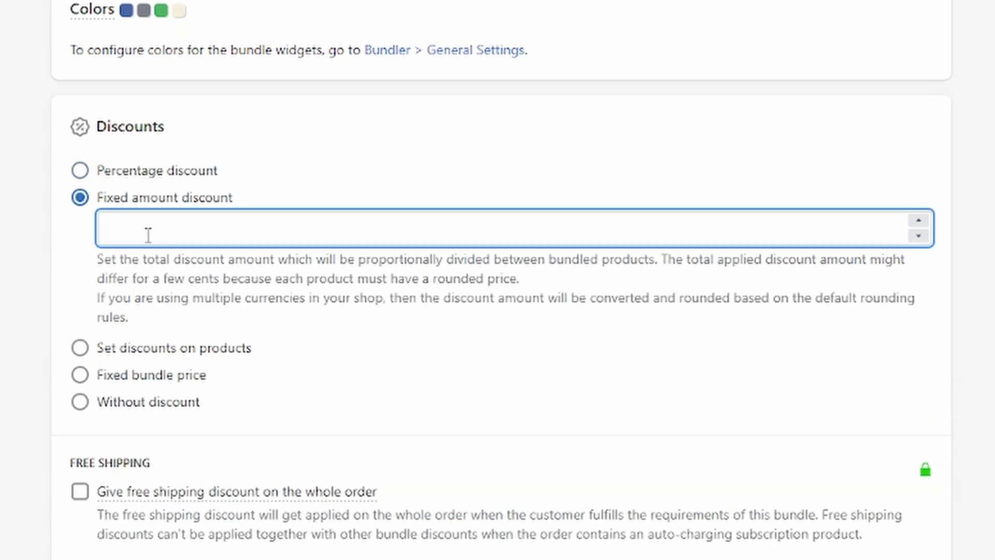
{"action": "left_click", "coordinate": [173, 356]}
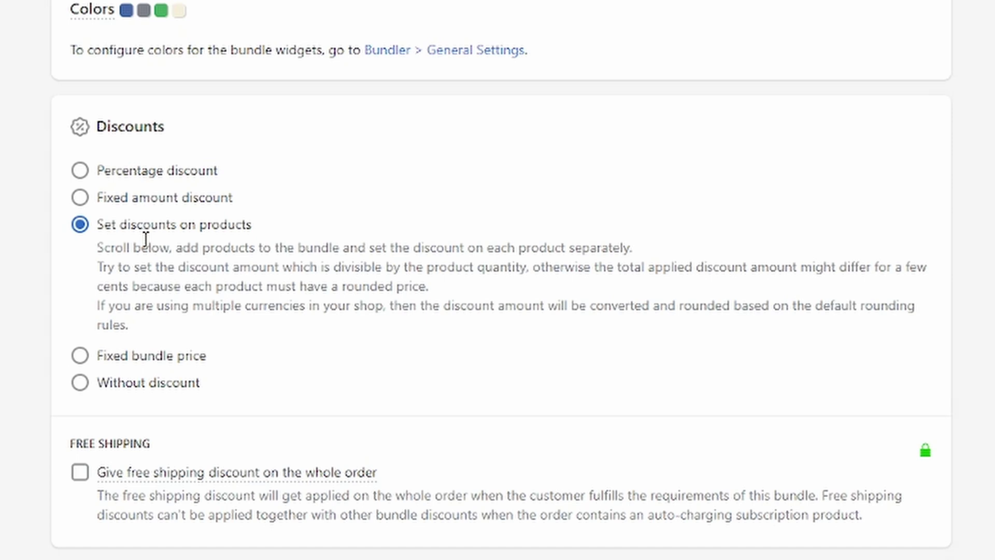
{"action": "left_click", "coordinate": [82, 358]}
{"action": "left_click", "coordinate": [185, 283]}
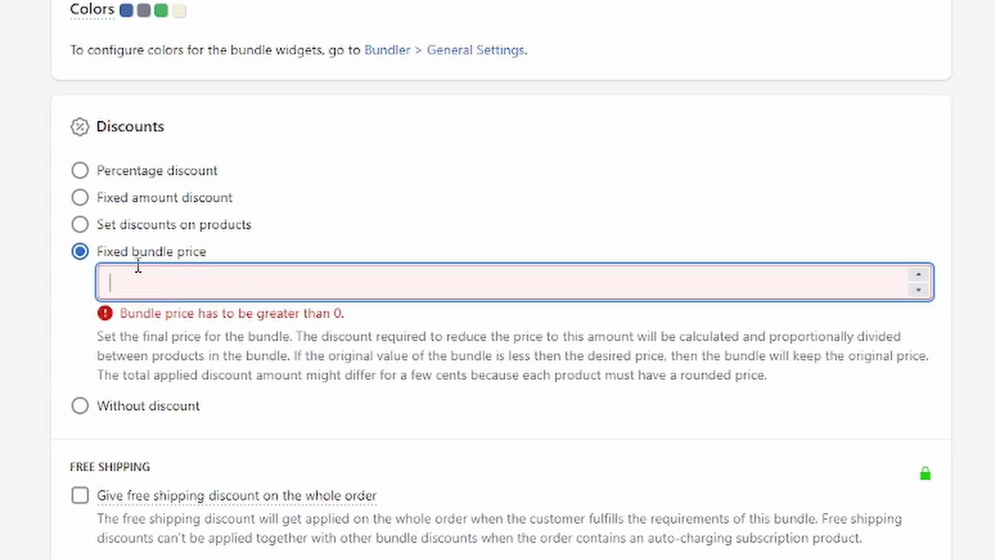
{"action": "left_click", "coordinate": [80, 406]}
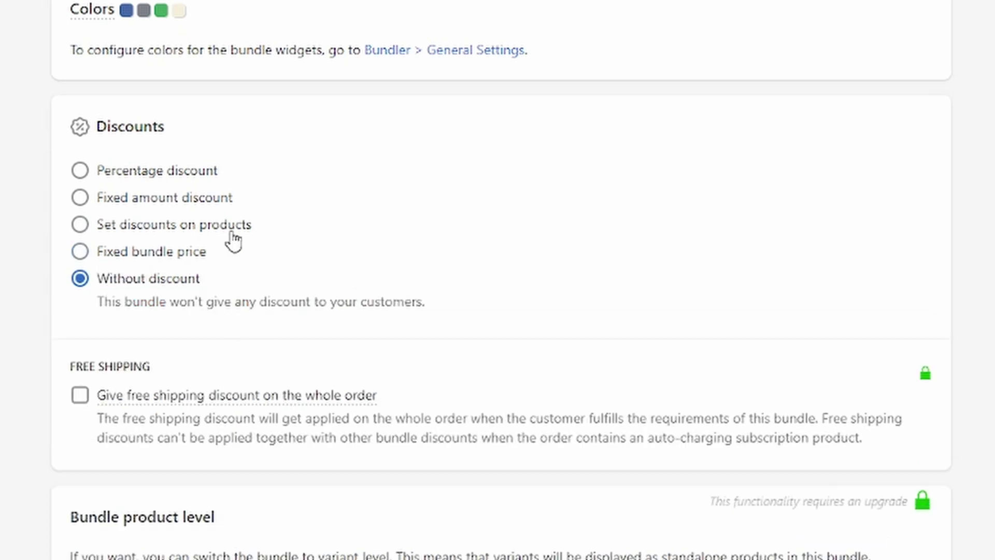
- Set the bundle to a percentage discount of 25%
{"action": "left_click", "coordinate": [99, 170]}
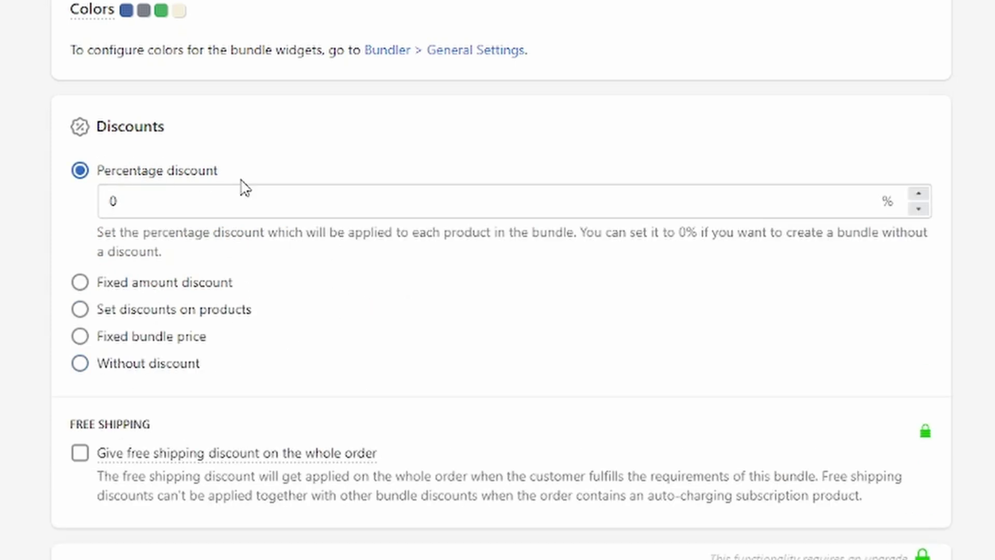
{"action": "left_click", "coordinate": [257, 200]}
{"action": "double_click", "coordinate": [201, 203]}
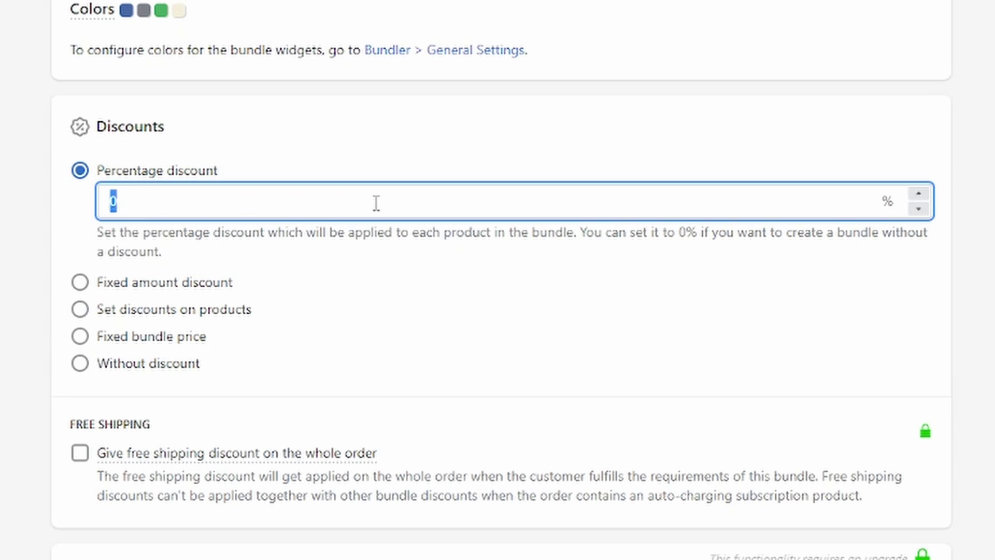
{"action": "type", "text": "25"}
{"action": "left_click", "coordinate": [6, 206]}
{"action": "scroll", "coordinate": [497, 280], "scroll_direction": "down", "scroll_amount": 2}
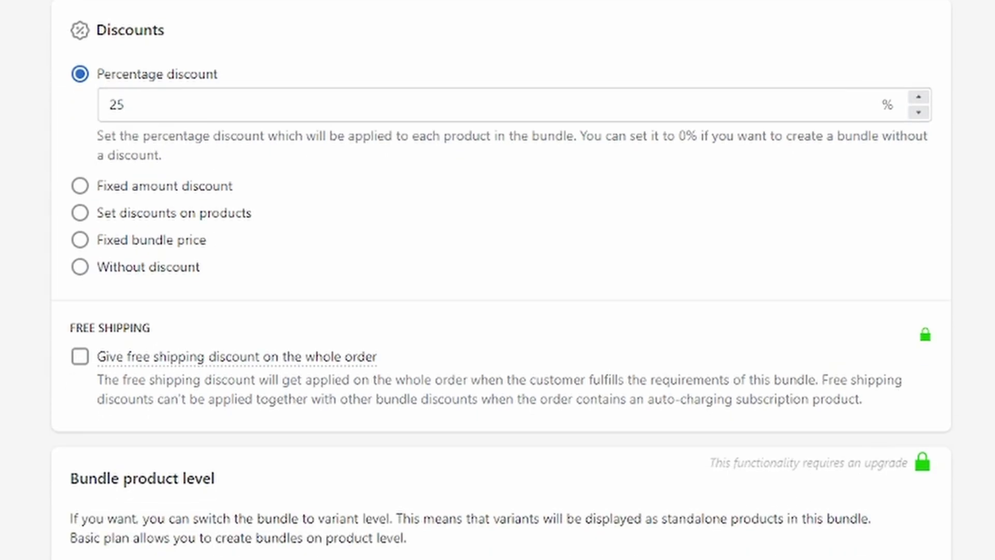
- Review the free shipping, bundle product level and discounted products sections of the bundle
{"action": "left_click", "coordinate": [82, 357]}
{"action": "scroll", "coordinate": [63, 125], "scroll_direction": "down", "scroll_amount": 7}
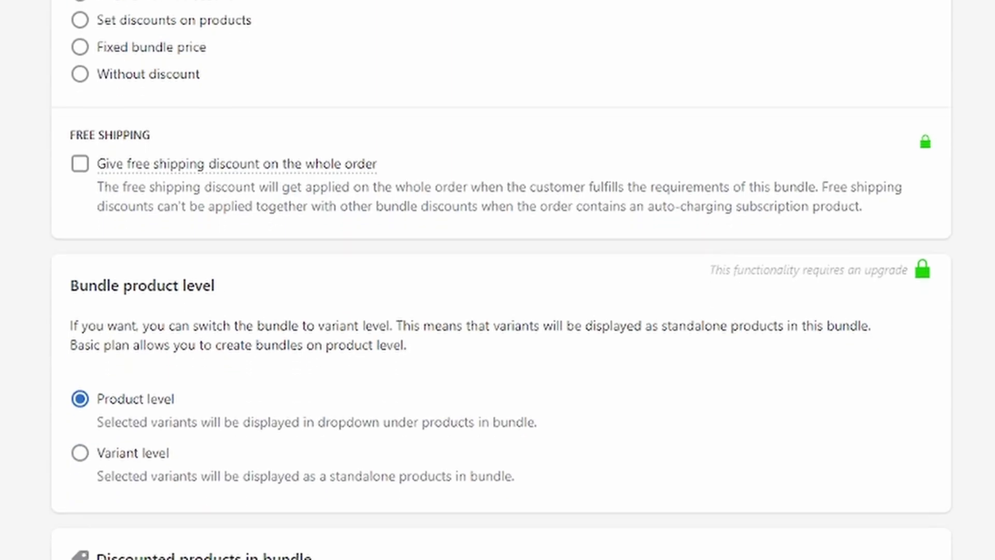
{"action": "left_click_drag", "start_coordinate": [66, 95], "coordinate": [274, 91]}
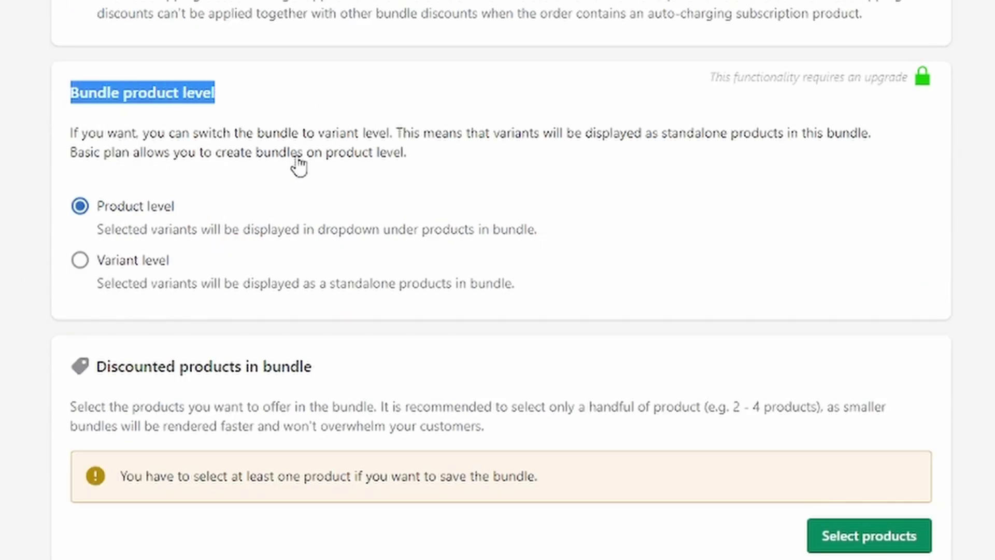
{"action": "scroll", "coordinate": [300, 164], "scroll_direction": "down", "scroll_amount": 4}
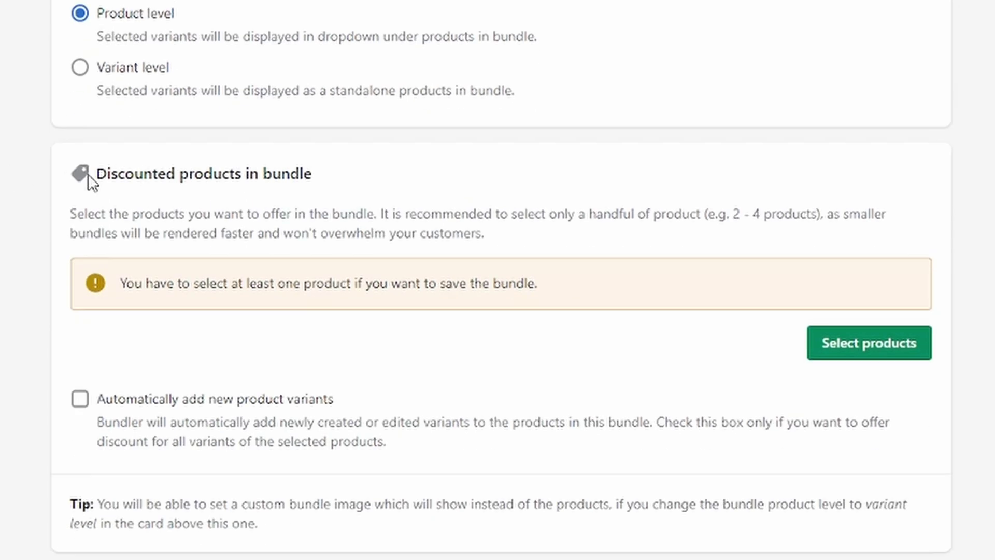
{"action": "left_click_drag", "start_coordinate": [107, 174], "coordinate": [596, 245]}
{"action": "left_click", "coordinate": [314, 236]}
{"action": "scroll", "coordinate": [332, 275], "scroll_direction": "down", "scroll_amount": 2}
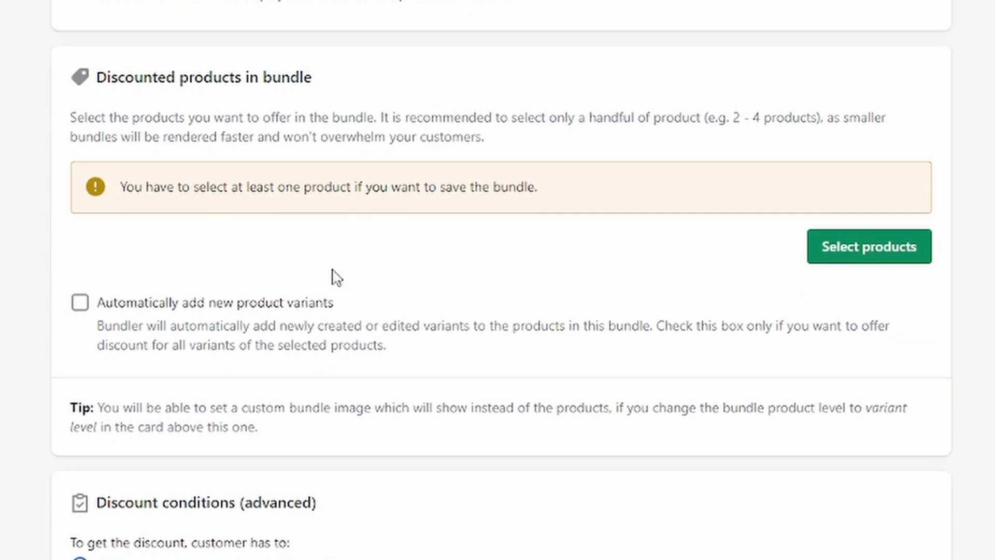
- Add Amazing Test Product 2, Amazing Test Product 3 and Test Product to the bundle's discounted products
{"action": "left_click", "coordinate": [853, 254]}
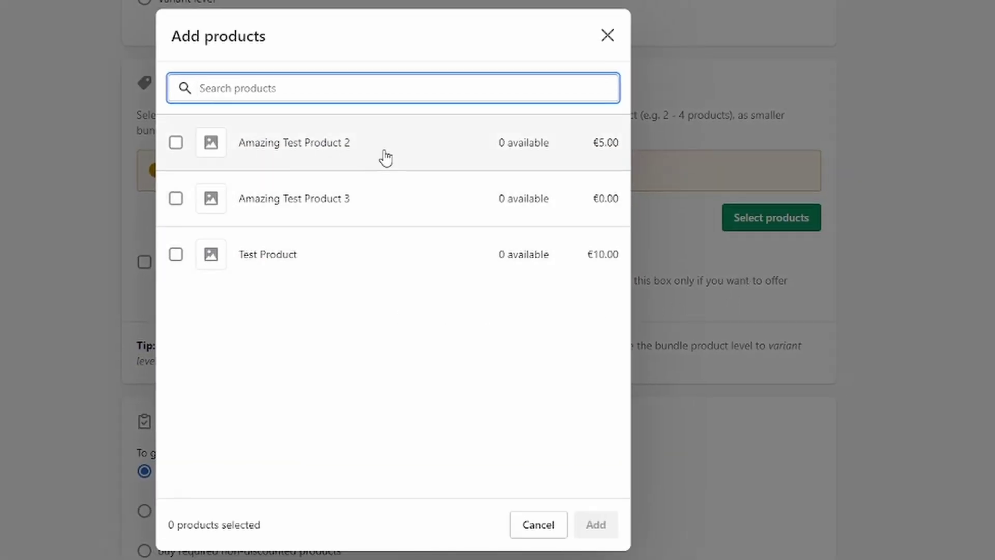
{"action": "left_click", "coordinate": [175, 146]}
{"action": "left_click", "coordinate": [176, 198]}
{"action": "left_click", "coordinate": [177, 256]}
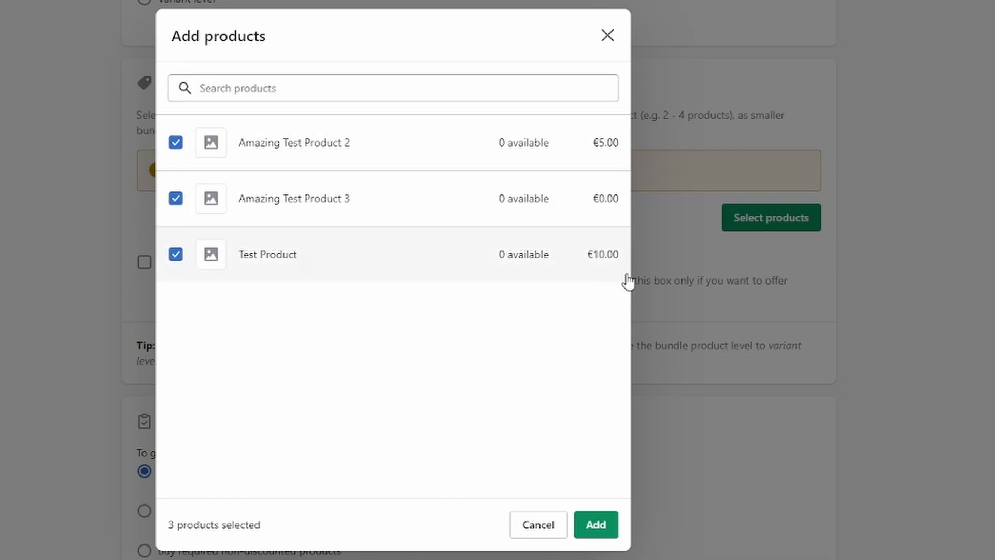
{"action": "left_click", "coordinate": [599, 526]}
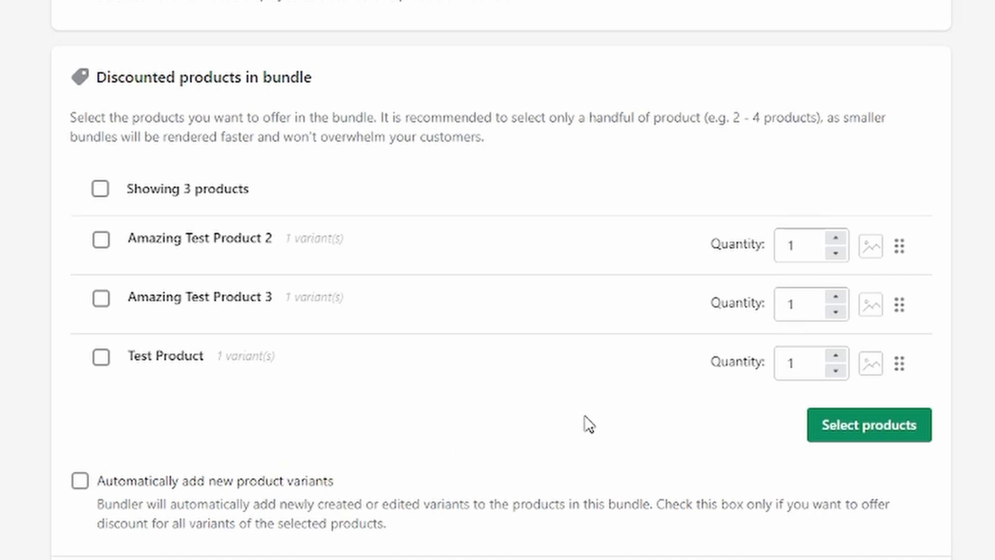
- Look over the remaining bundle options and save the bundle
{"action": "scroll", "coordinate": [584, 422], "scroll_direction": "up", "scroll_amount": 1}
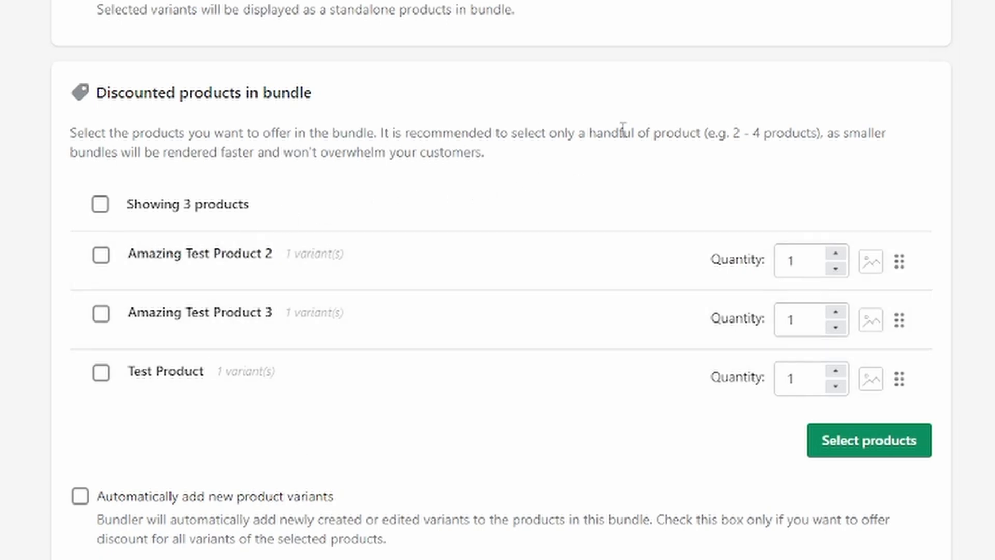
{"action": "scroll", "coordinate": [716, 238], "scroll_direction": "down", "scroll_amount": 5}
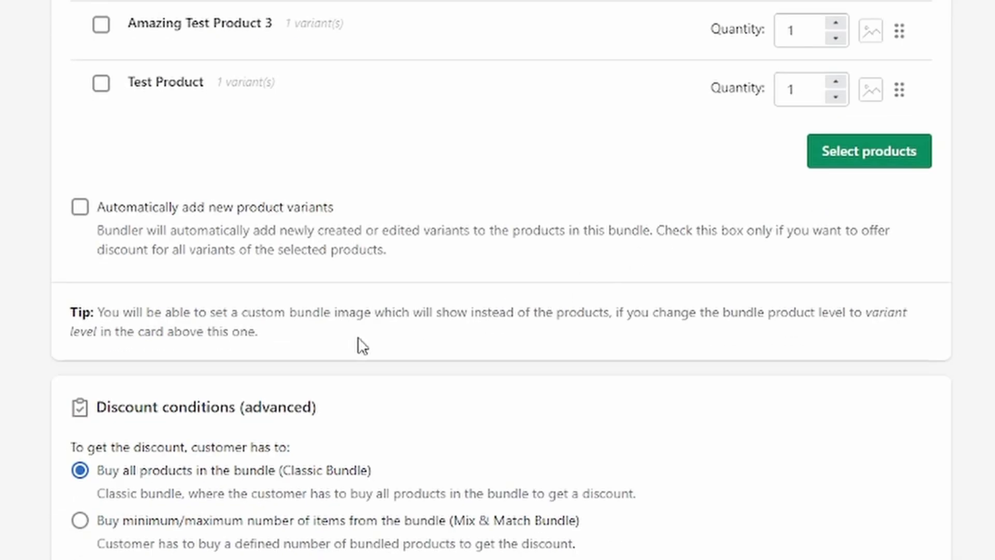
{"action": "scroll", "coordinate": [392, 262], "scroll_direction": "down", "scroll_amount": 15}
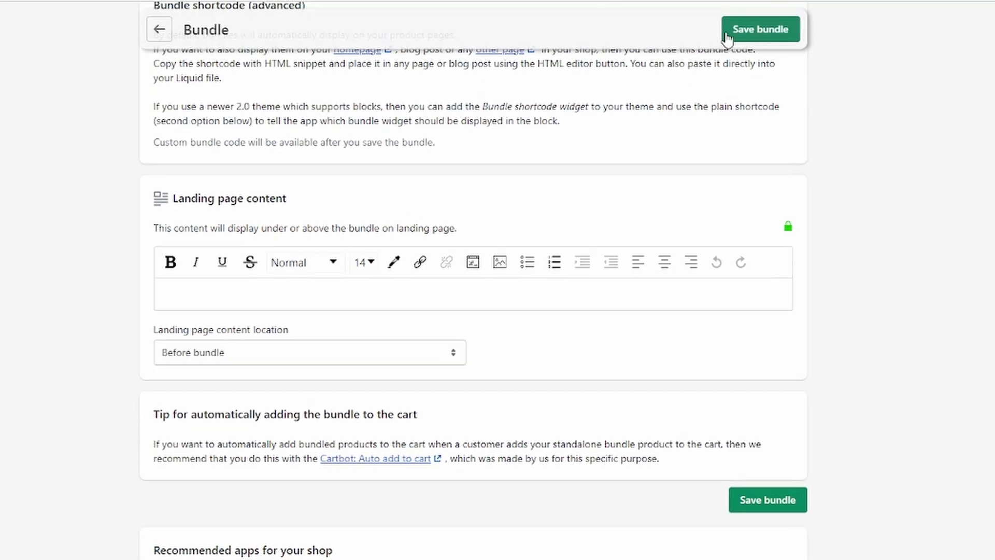
{"action": "left_click", "coordinate": [754, 33]}
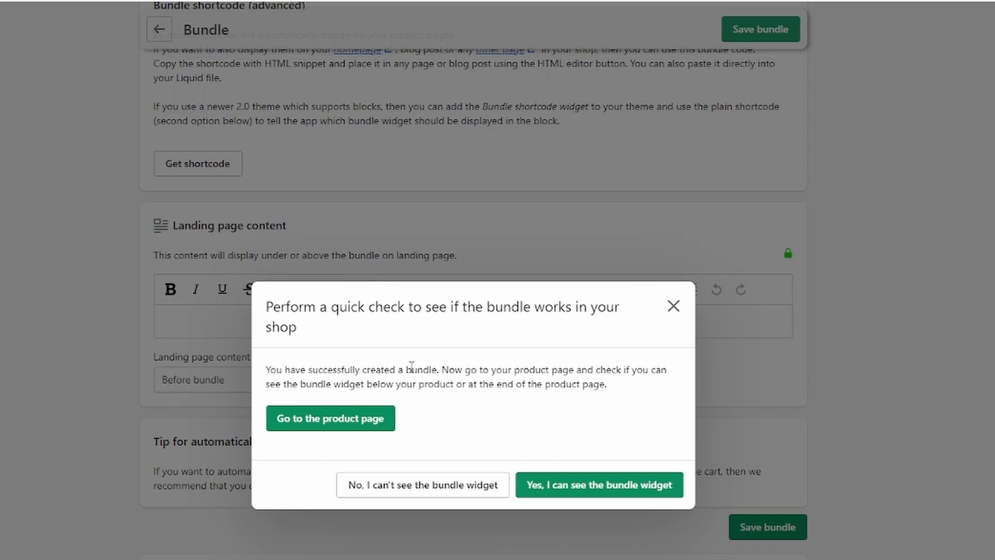
- Go to the product page in the shop and examine the bundle widget's title, products, prices and total
{"action": "left_click", "coordinate": [341, 428]}
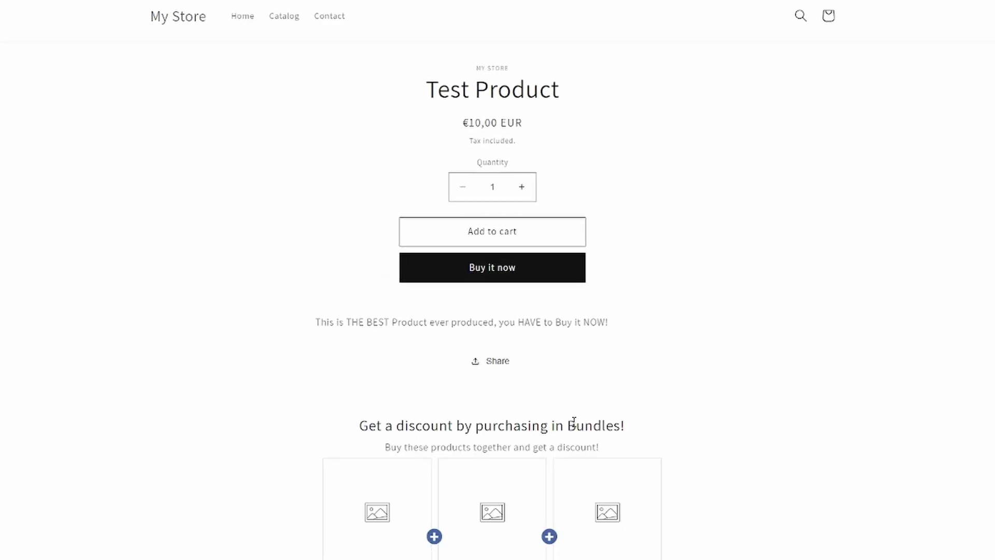
{"action": "scroll", "coordinate": [361, 428], "scroll_direction": "down", "scroll_amount": 3}
{"action": "left_click_drag", "start_coordinate": [357, 328], "coordinate": [596, 268]}
{"action": "left_click_drag", "start_coordinate": [658, 268], "coordinate": [773, 309]}
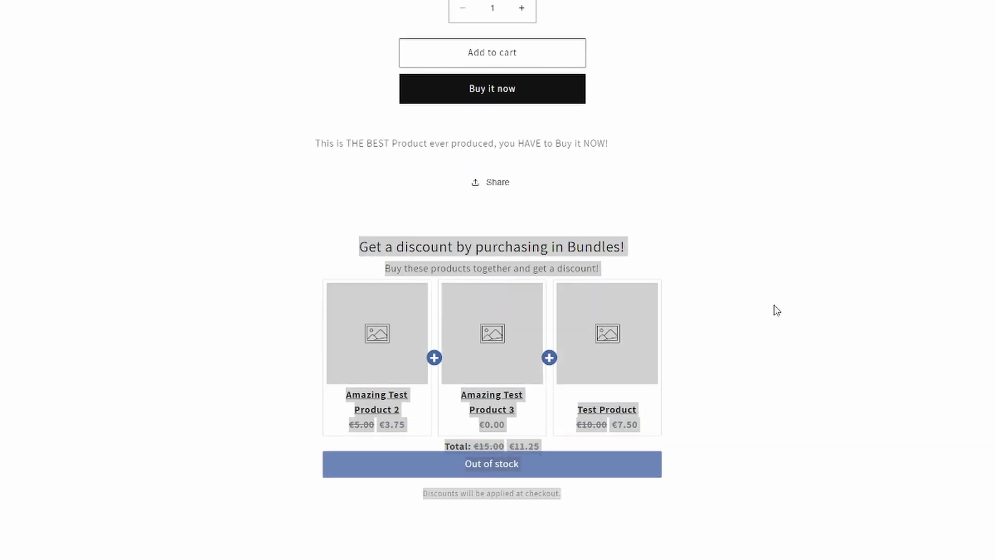
{"action": "left_click", "coordinate": [698, 305]}
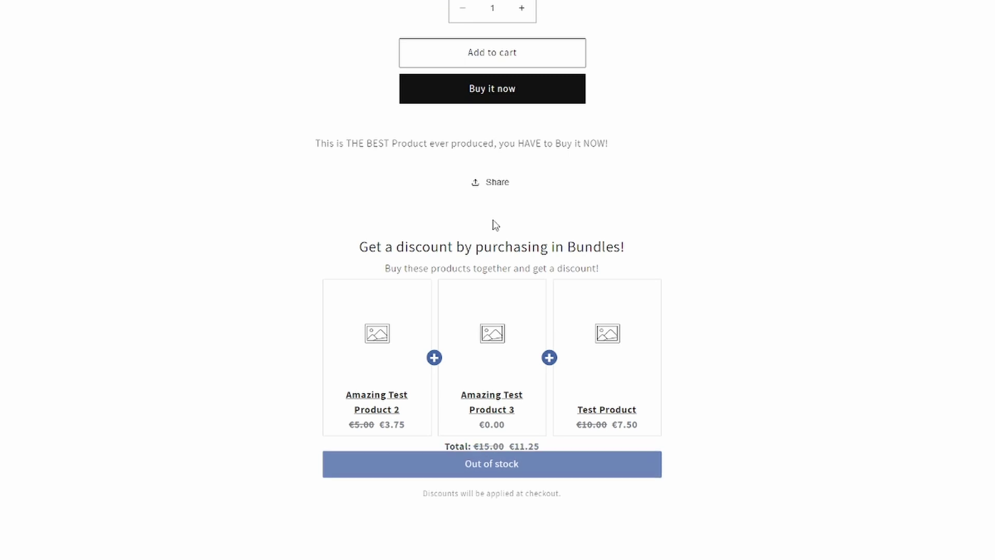
{"action": "scroll", "coordinate": [495, 221], "scroll_direction": "down", "scroll_amount": 3}
{"action": "left_click_drag", "start_coordinate": [358, 61], "coordinate": [600, 79]}
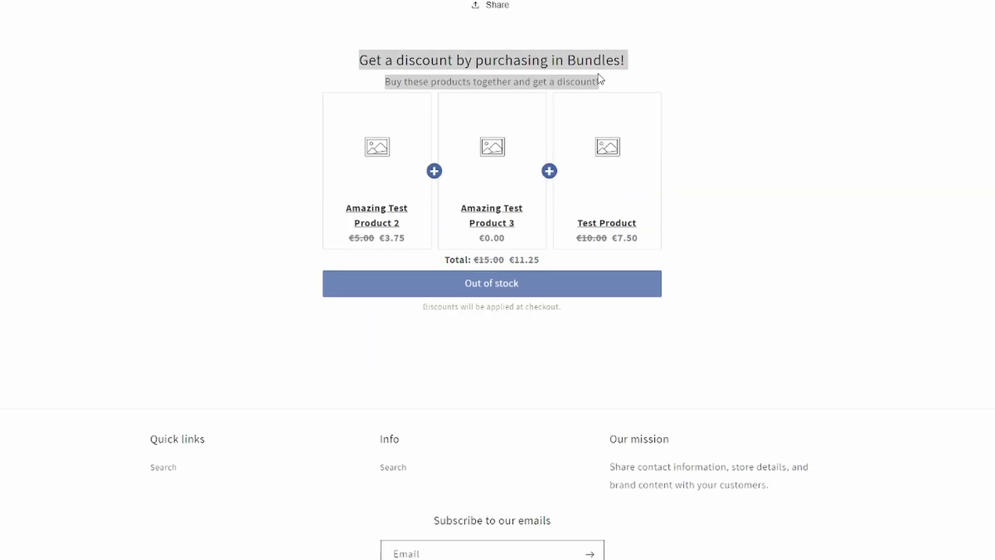
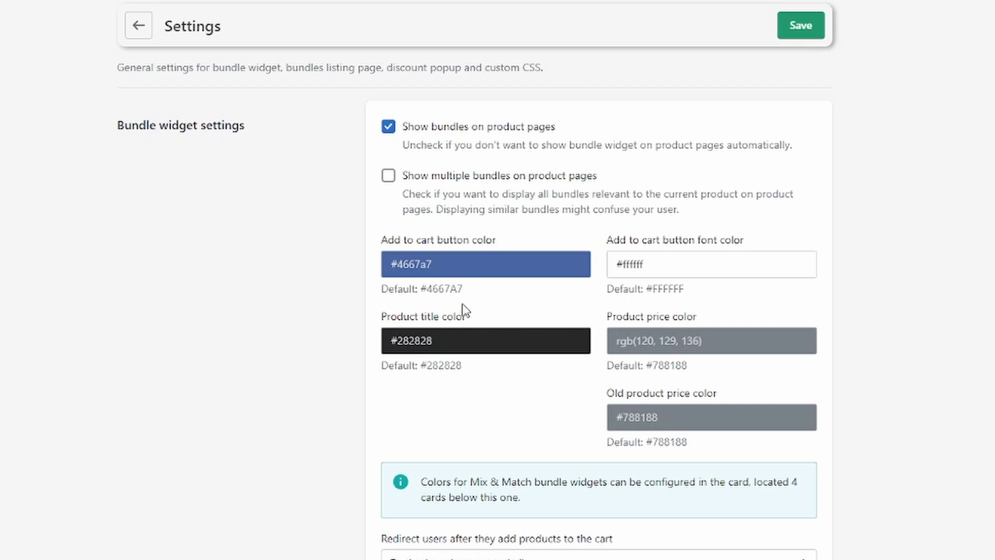
- Set the redirect for users who add bundled products to the cart to "Don't redirect"
{"action": "scroll", "coordinate": [283, 297], "scroll_direction": "down", "scroll_amount": 3}
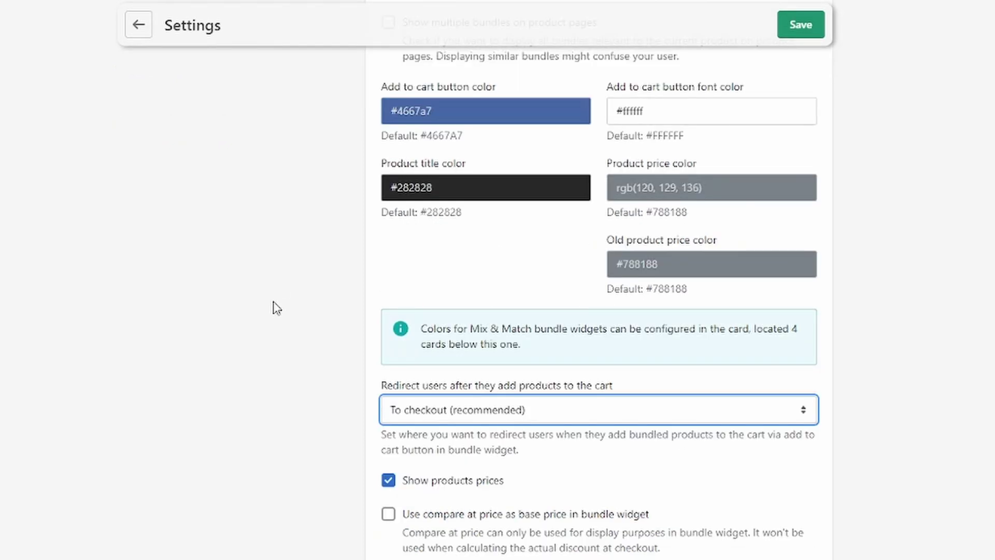
{"action": "left_click", "coordinate": [273, 304]}
{"action": "scroll", "coordinate": [273, 304], "scroll_direction": "down", "scroll_amount": 3}
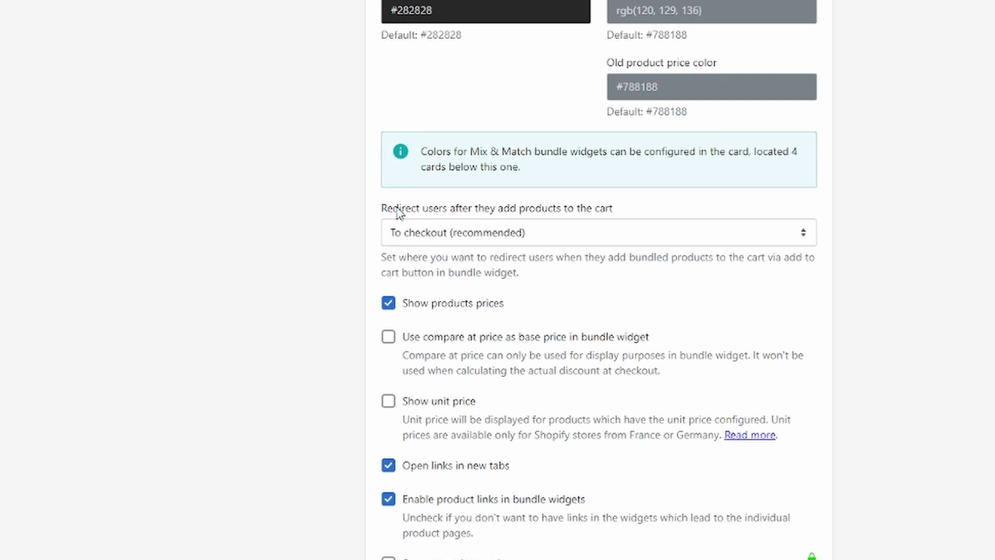
{"action": "left_click_drag", "start_coordinate": [382, 210], "coordinate": [584, 211]}
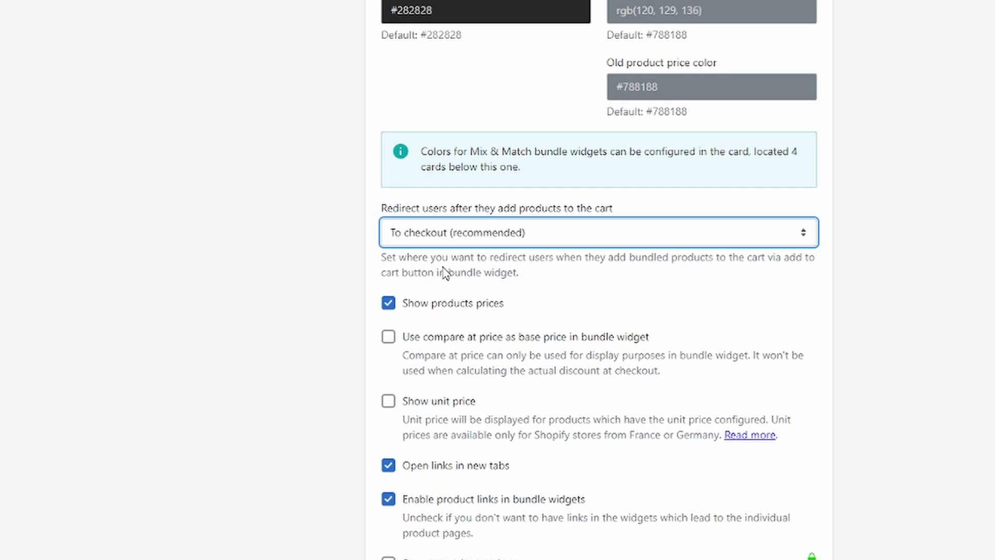
{"action": "key", "text": "Up"}
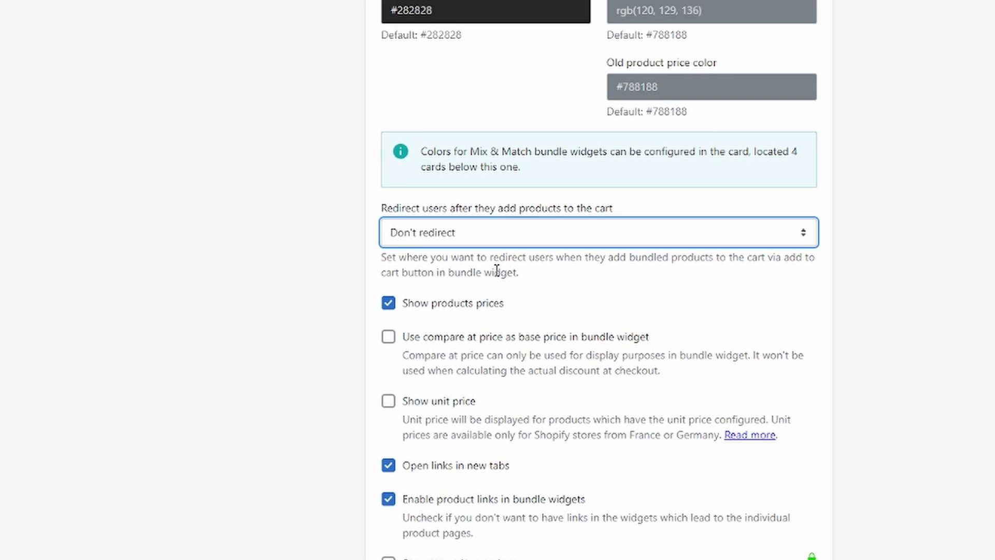
- Examine the discount popup settings: title, sub-title, free shipping text, question, button texts, colors and popup position
{"action": "scroll", "coordinate": [497, 269], "scroll_direction": "up", "scroll_amount": 10}
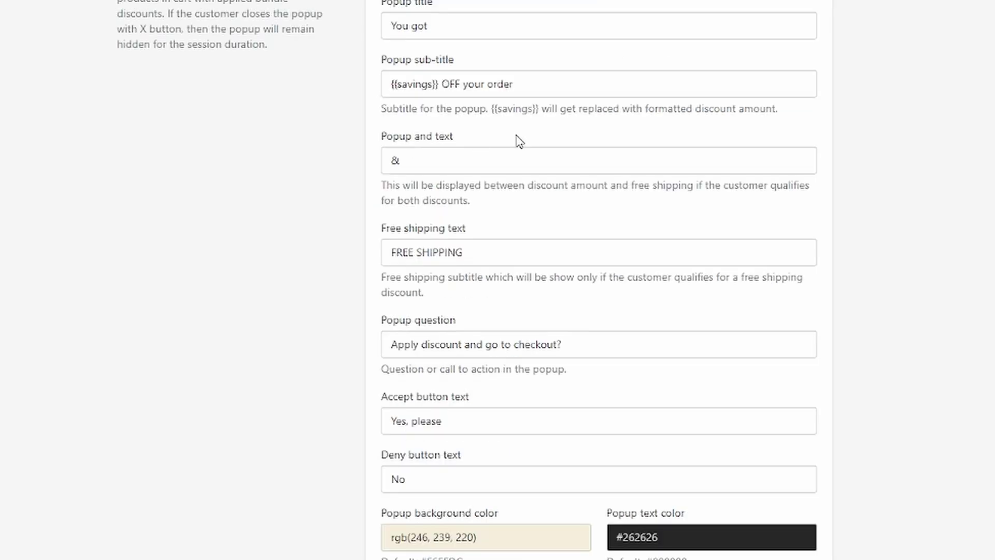
{"action": "scroll", "coordinate": [378, 224], "scroll_direction": "up", "scroll_amount": 3}
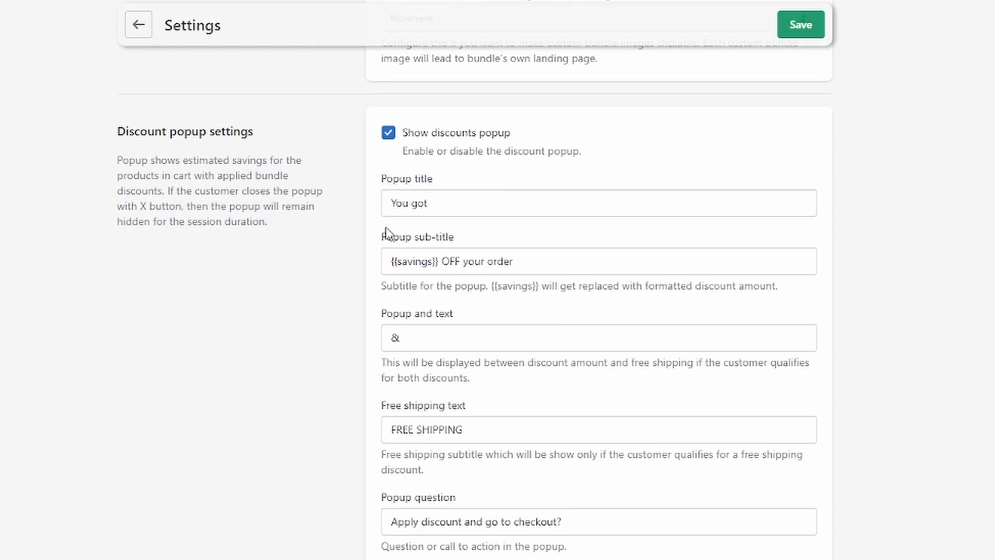
{"action": "left_click_drag", "start_coordinate": [117, 132], "coordinate": [234, 125]}
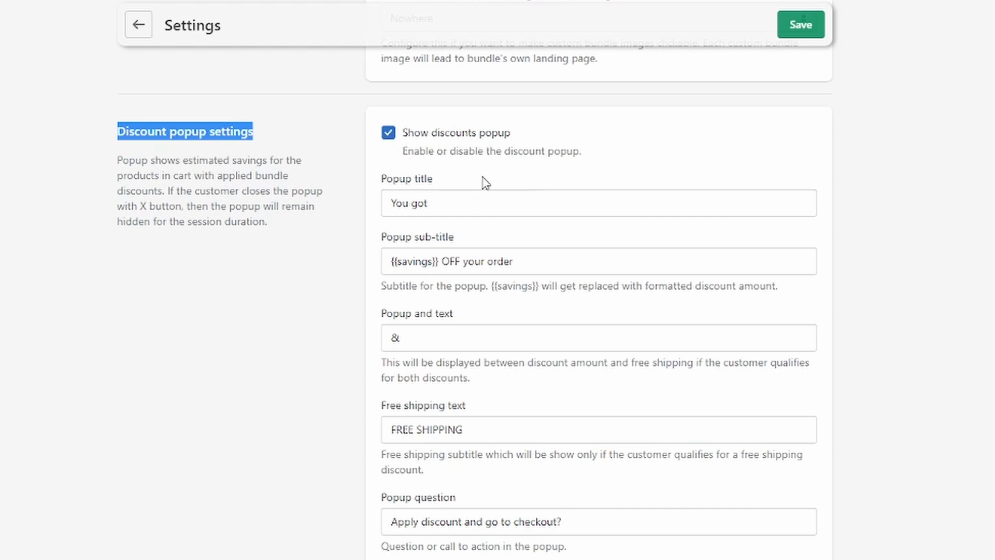
{"action": "scroll", "coordinate": [844, 202], "scroll_direction": "down", "scroll_amount": 1}
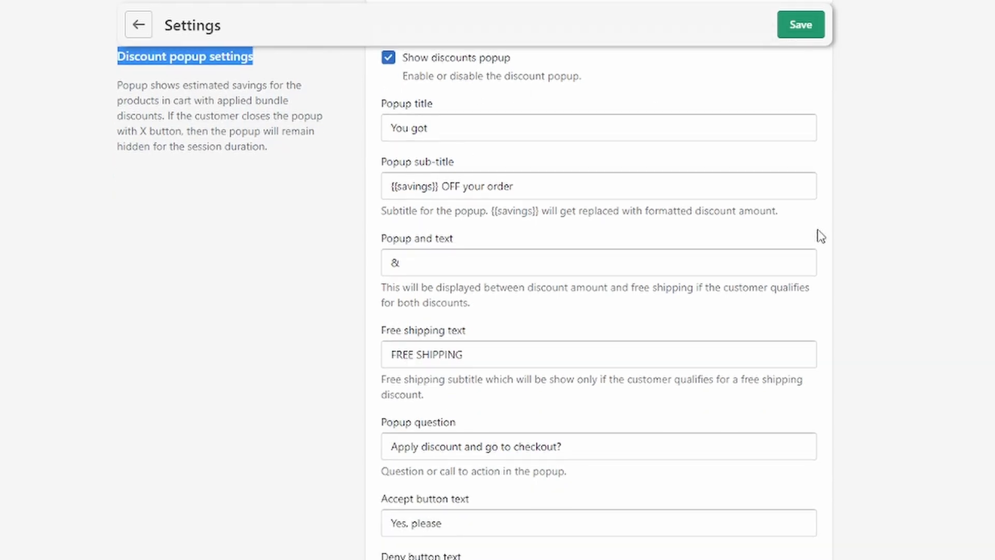
{"action": "scroll", "coordinate": [821, 235], "scroll_direction": "up", "scroll_amount": 1}
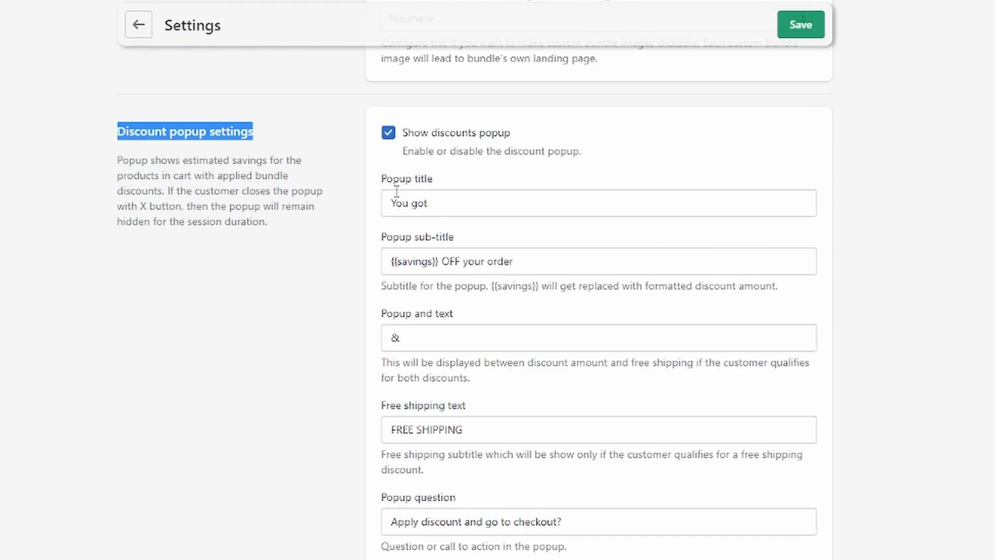
{"action": "left_click_drag", "start_coordinate": [383, 198], "coordinate": [523, 262]}
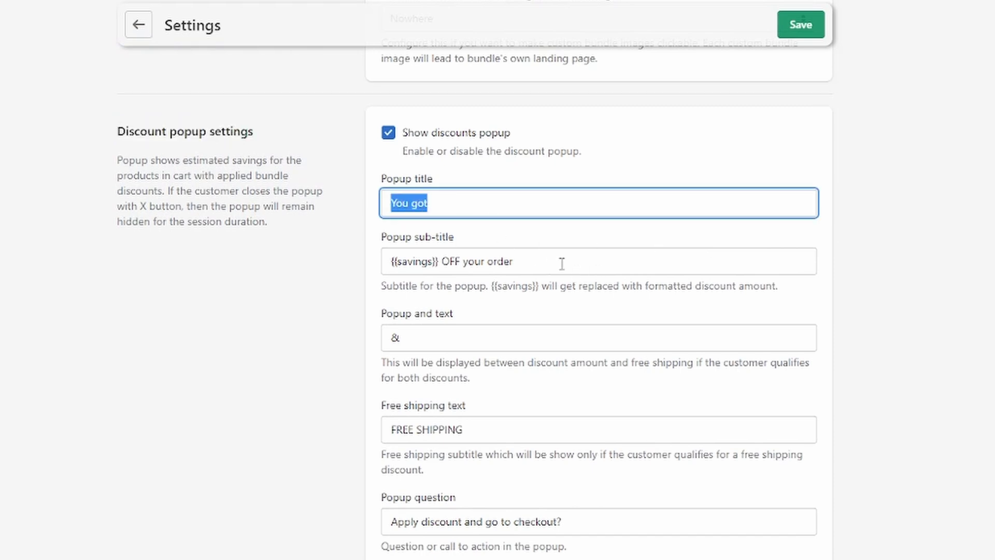
{"action": "left_click_drag", "start_coordinate": [646, 261], "coordinate": [393, 266]}
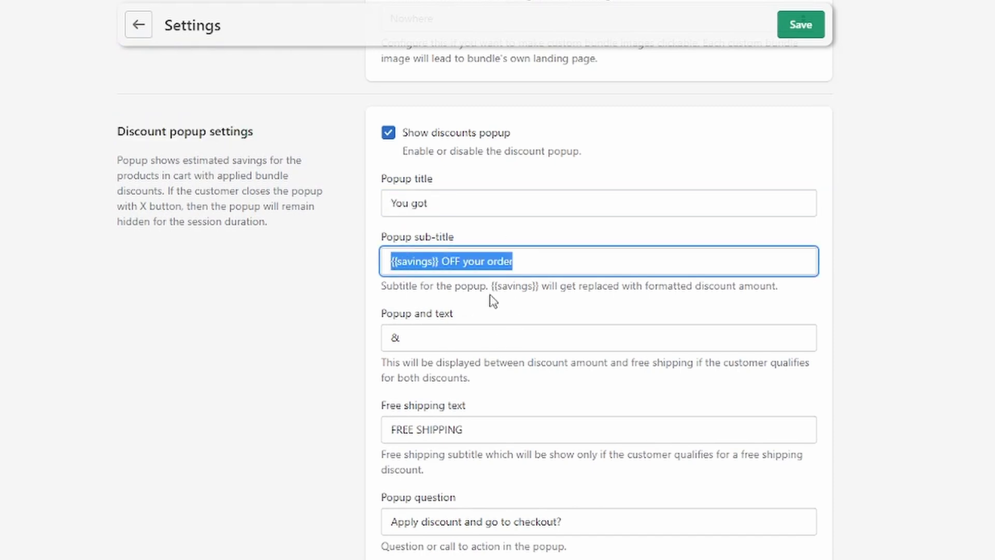
{"action": "scroll", "coordinate": [442, 275], "scroll_direction": "down", "scroll_amount": 4}
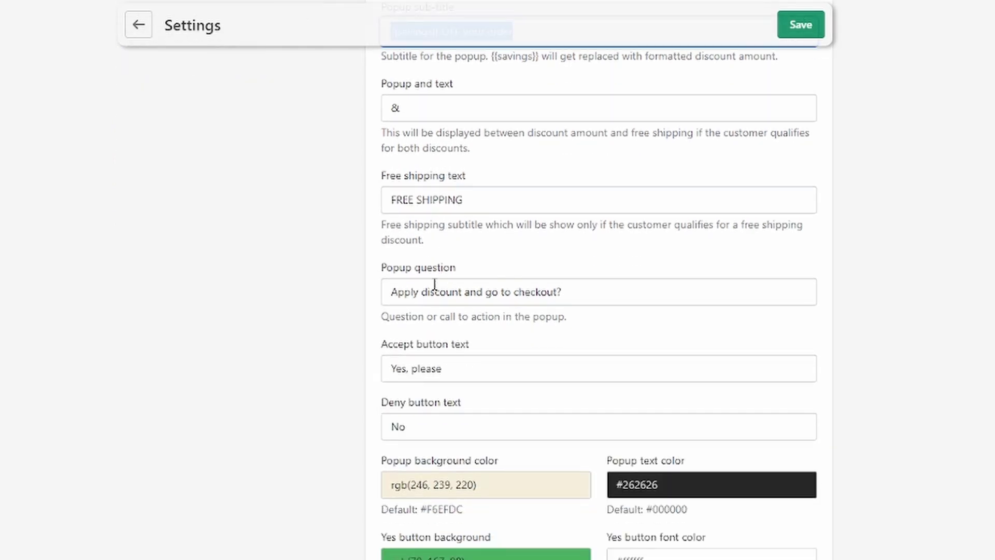
{"action": "scroll", "coordinate": [472, 484], "scroll_direction": "down", "scroll_amount": 3}
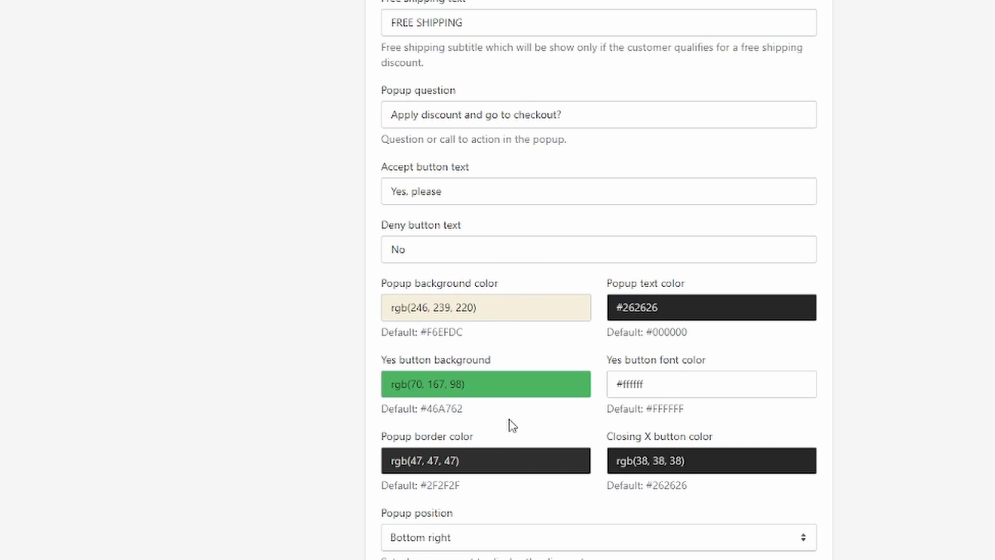
{"action": "scroll", "coordinate": [511, 424], "scroll_direction": "down", "scroll_amount": 2}
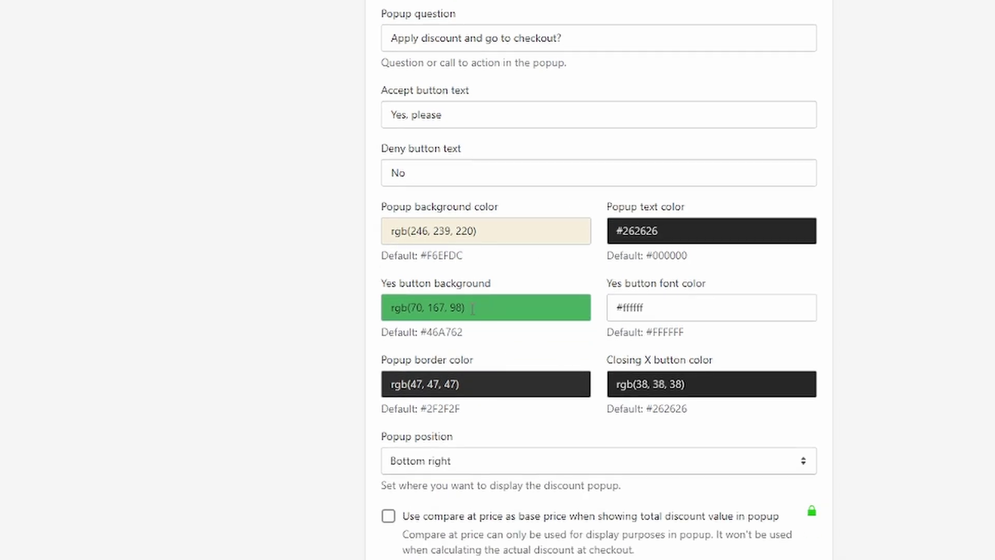
- Skip past the remaining settings, including the online shop options, and save the Bundler settings
{"action": "scroll", "coordinate": [472, 308], "scroll_direction": "down", "scroll_amount": 10}
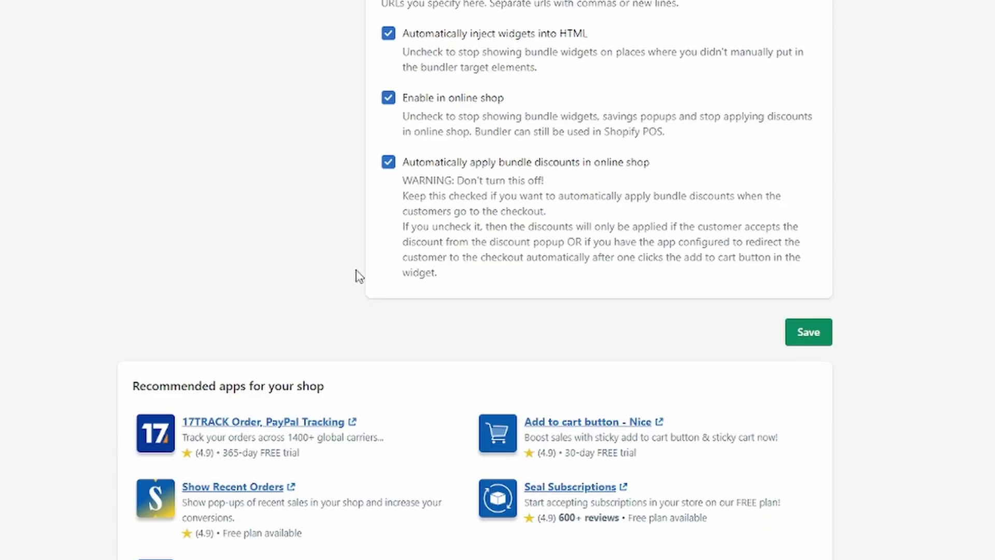
{"action": "scroll", "coordinate": [356, 275], "scroll_direction": "up", "scroll_amount": 4}
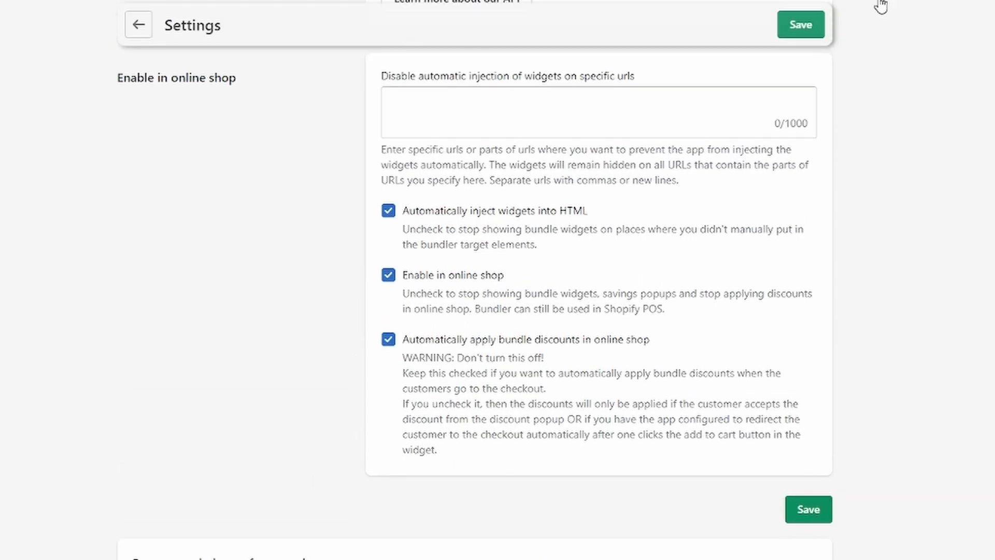
{"action": "left_click", "coordinate": [804, 32]}
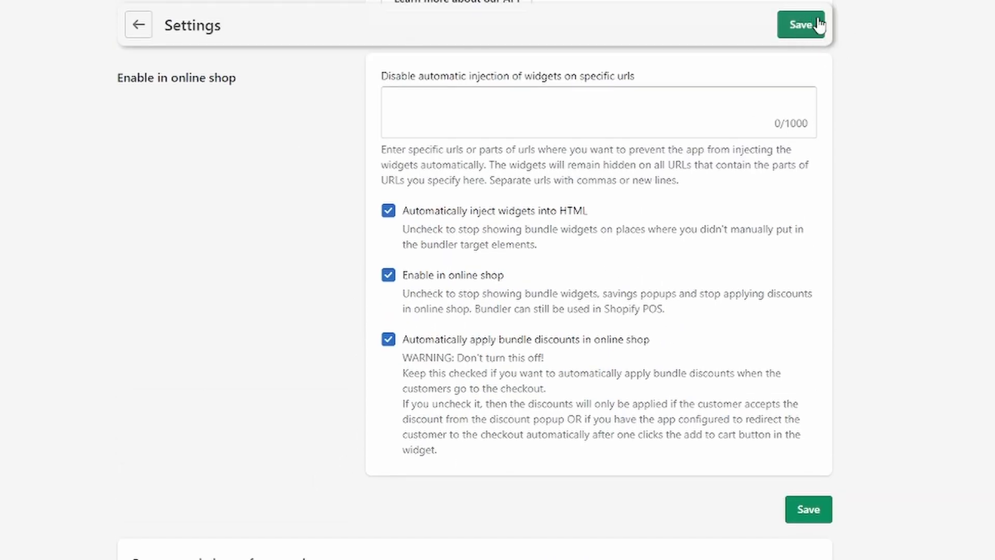
{"action": "left_click", "coordinate": [807, 26]}
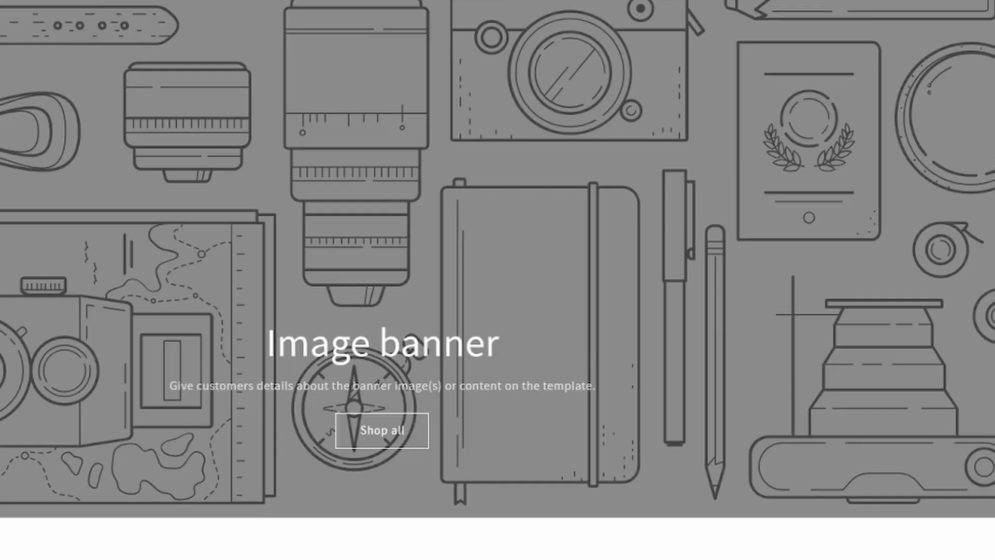
- Open the shop's full product list from the storefront banner and go to Amazing Test Product 2
{"action": "left_click", "coordinate": [362, 443]}
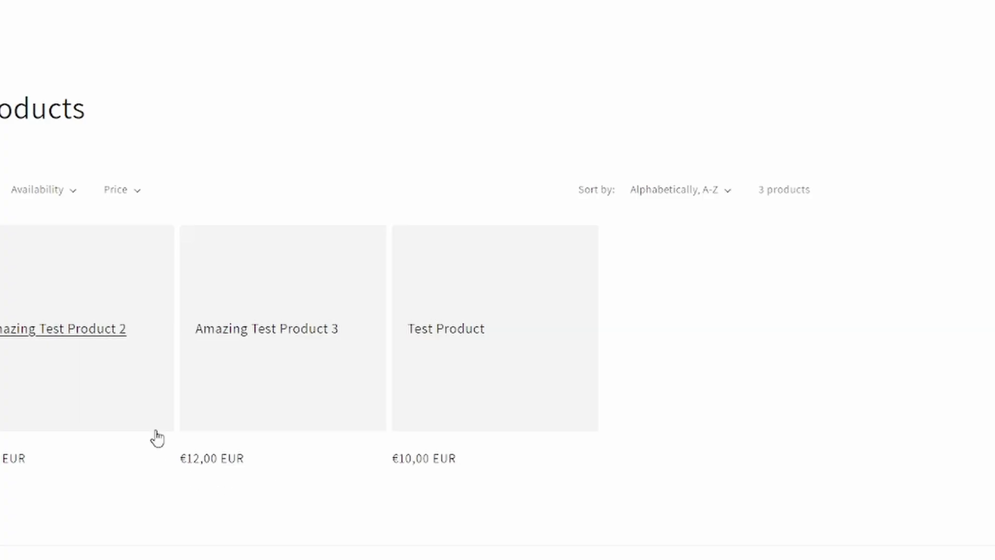
{"action": "left_click", "coordinate": [55, 335]}
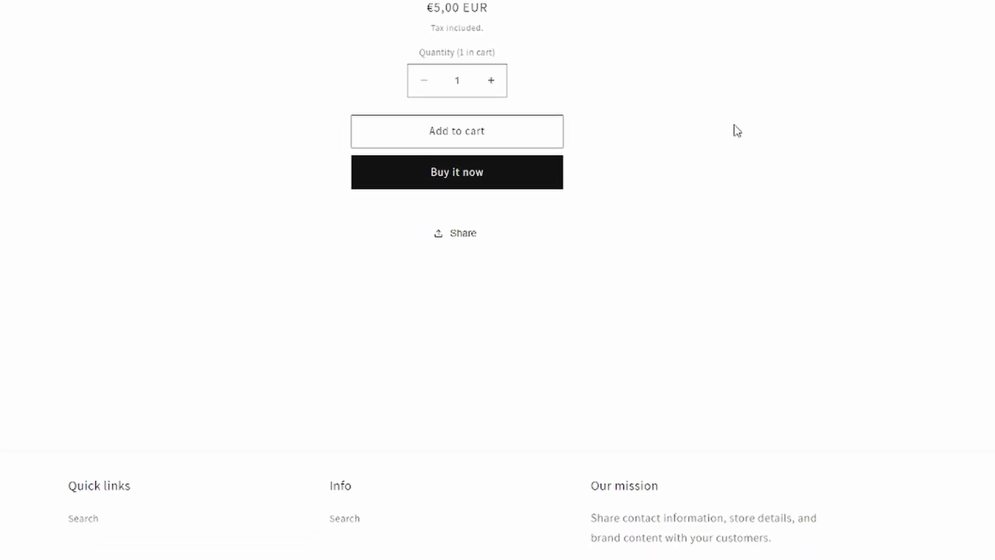